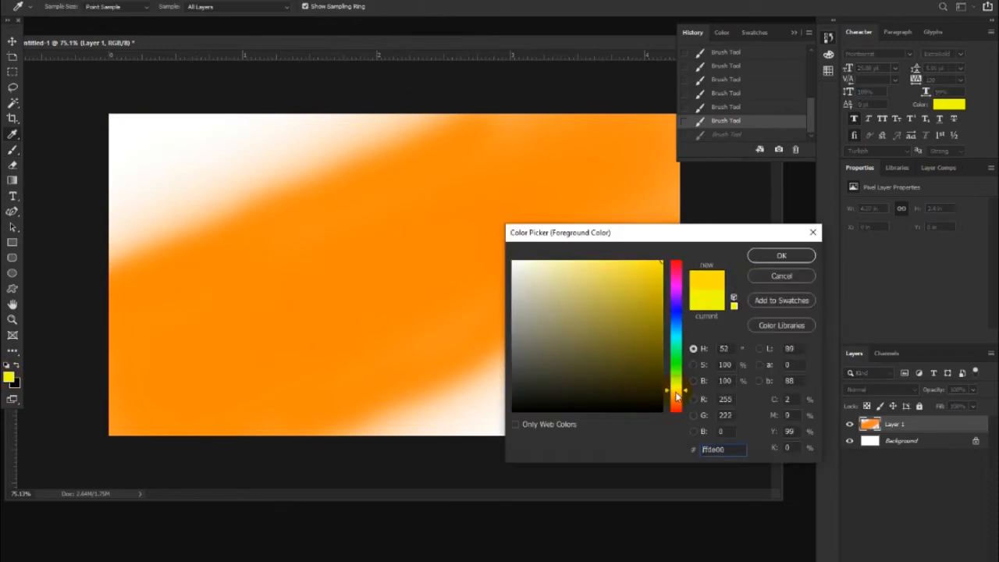
# - Paint deep yellow with the soft brush over the white upper-left and lower-right corners of Layer 1
pyautogui.moveTo(131, 238)
pyautogui.mouseDown()
pyautogui.moveTo(121, 203)
pyautogui.moveTo(422, 86)
pyautogui.mouseUp()
pyautogui.moveTo(387, 437)
pyautogui.mouseDown()
pyautogui.moveTo(434, 457)
pyautogui.moveTo(484, 421)
pyautogui.mouseUp()
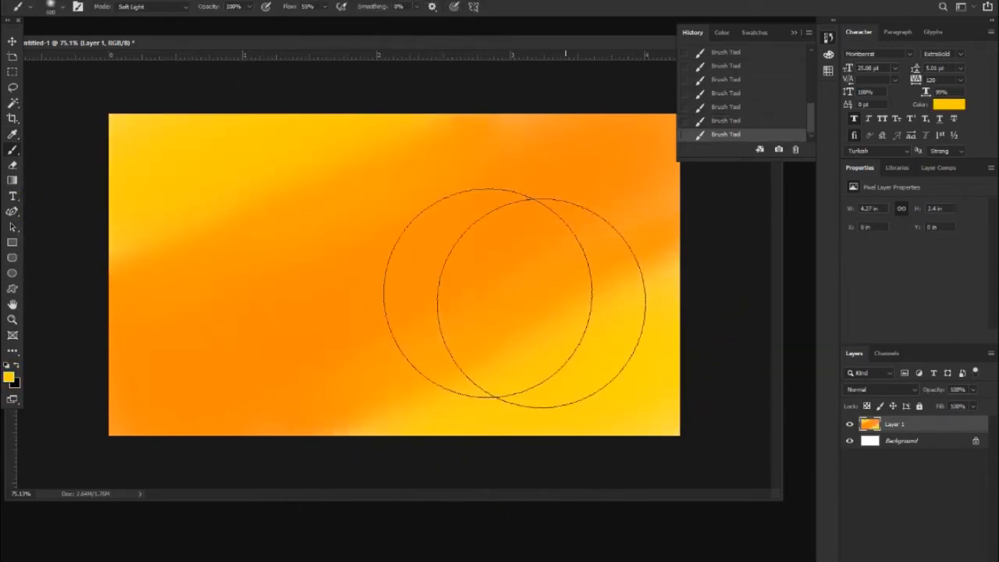
# - Trace a rising mountain ridge across the canvas with the Freeform Pen, close the path with straight edges and convert it to a selection
pyautogui.click(12, 210)
pyautogui.rightClick(11, 213)
pyautogui.click(64, 222)
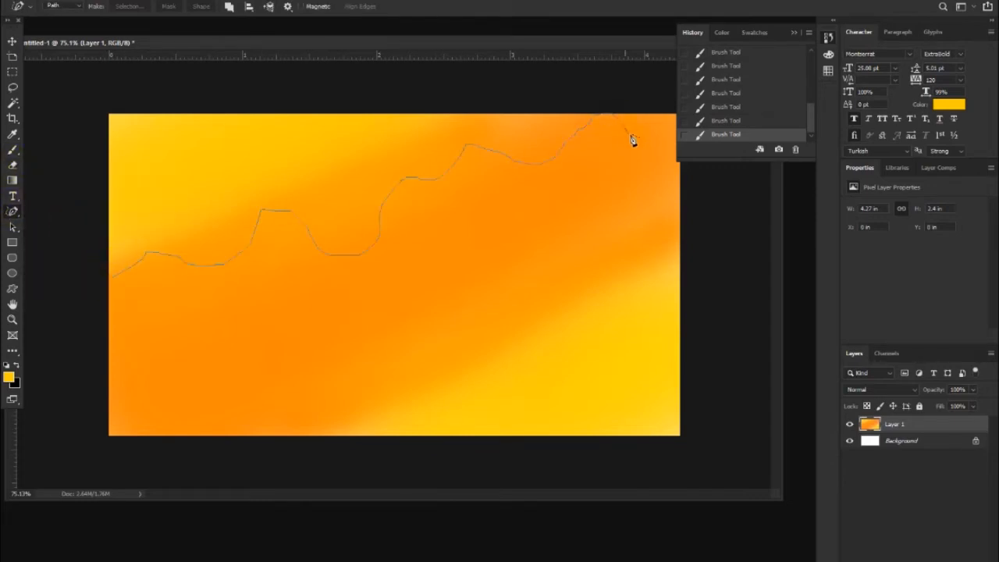
pyautogui.moveTo(682, 122); pyautogui.dragTo(682, 124)
pyautogui.click(793, 33)
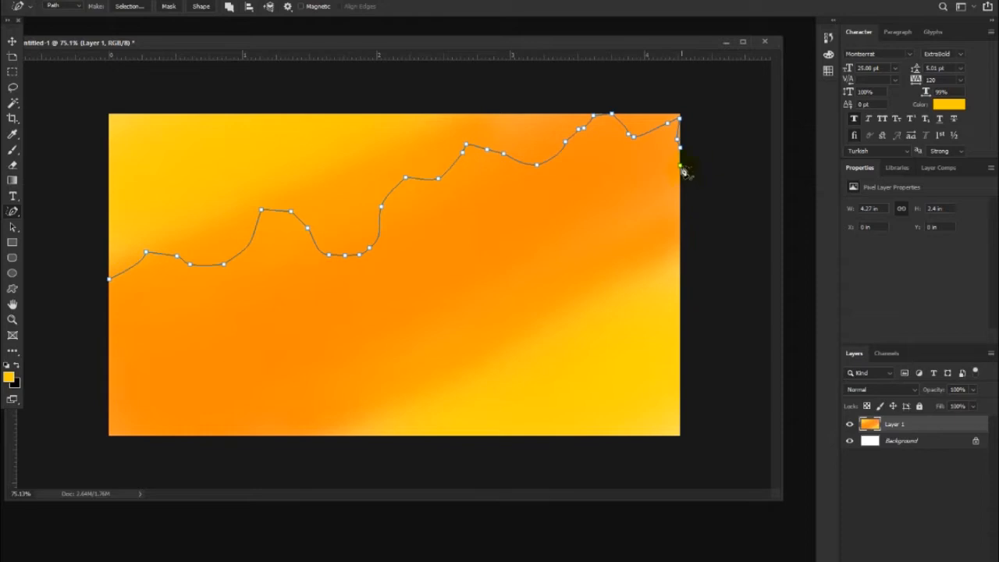
pyautogui.hotkey('shift', 'p')
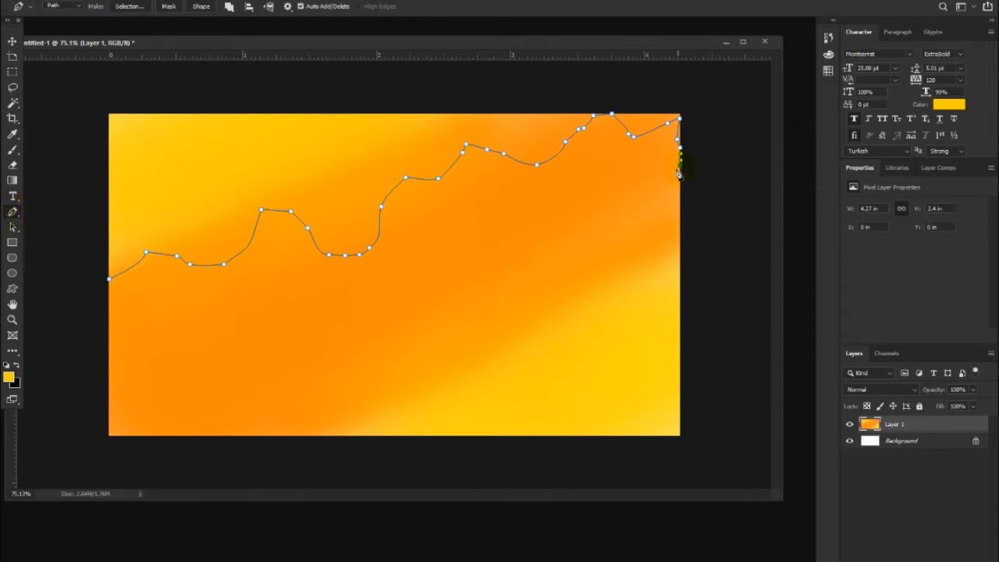
pyautogui.click(109, 351)
pyautogui.click(109, 281)
pyautogui.click(129, 6)
pyautogui.click(559, 141)
# - Try filling the selected ridge with black directly on Layer 1, and undo the fill
pyautogui.click(17, 366)
pyautogui.click(12, 351)
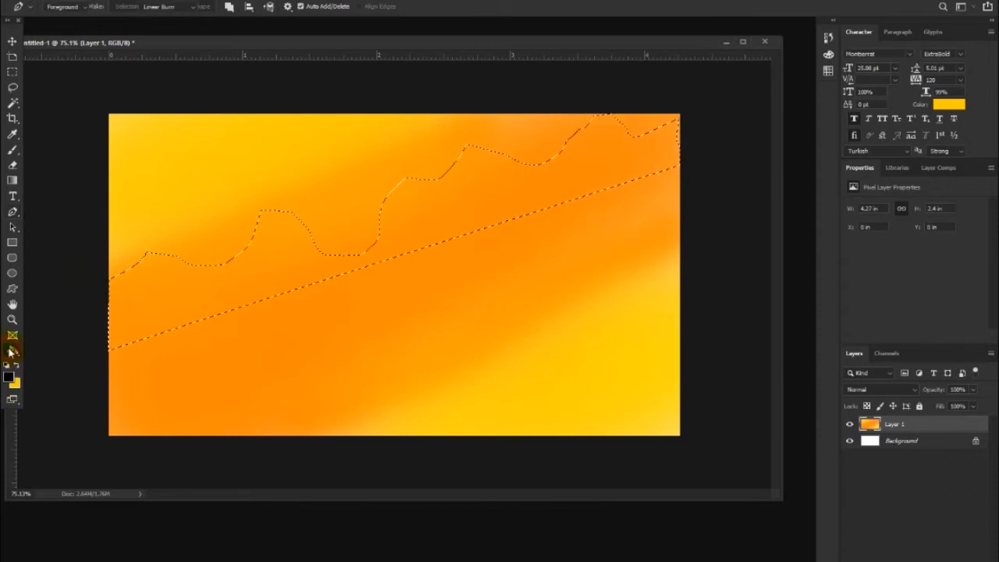
pyautogui.click(161, 305)
pyautogui.hotkey('ctrl', 'd')
pyautogui.hotkey('ctrl', 't')
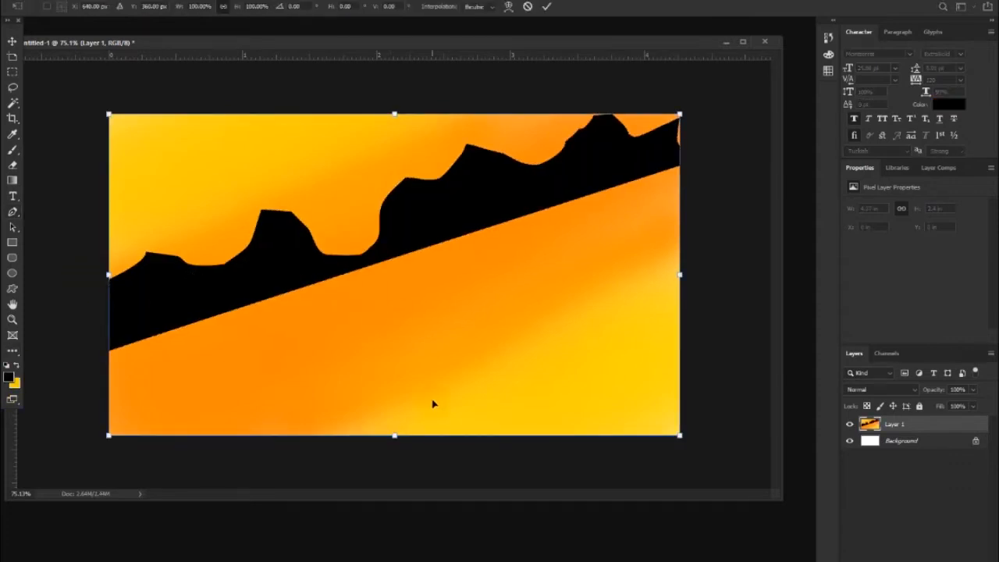
pyautogui.click(529, 9)
pyautogui.hotkey('ctrl', 'z')
pyautogui.hotkey('ctrl', 'z')
# - Fill the ridge selection with black on a new layer and clear the selection
pyautogui.click(963, 558)
pyautogui.click(422, 240)
pyautogui.hotkey('ctrl', 'd')
# - Try to flatten, rotate and stretch the black ridge until its base is level, and undo the whole ridge
pyautogui.hotkey('ctrl', 't')
pyautogui.moveTo(394, 351); pyautogui.dragTo(382, 206)
pyautogui.moveTo(395, 148); pyautogui.dragTo(359, 165)
pyautogui.moveTo(476, 131); pyautogui.dragTo(478, 138)
pyautogui.moveTo(425, 166); pyautogui.dragTo(425, 181)
pyautogui.moveTo(243, 232); pyautogui.dragTo(96, 291)
pyautogui.moveTo(469, 153); pyautogui.dragTo(721, 172)
pyautogui.moveTo(373, 305); pyautogui.dragTo(390, 217)
pyautogui.moveTo(409, 179); pyautogui.dragTo(424, 204)
pyautogui.moveTo(270, 162); pyautogui.dragTo(76, 201)
pyautogui.moveTo(562, 226); pyautogui.dragTo(703, 148)
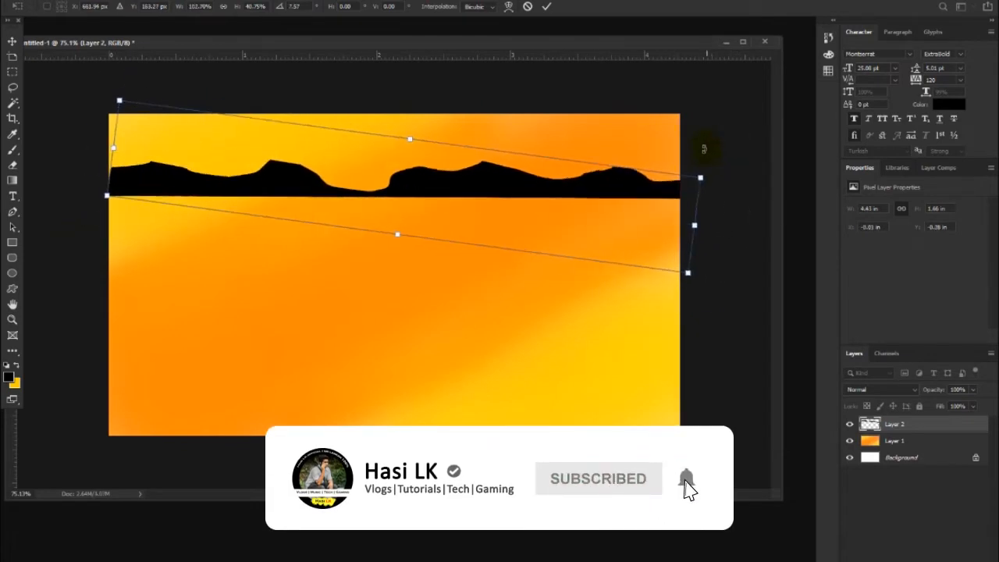
pyautogui.moveTo(518, 187); pyautogui.dragTo(508, 194)
pyautogui.press('Return')
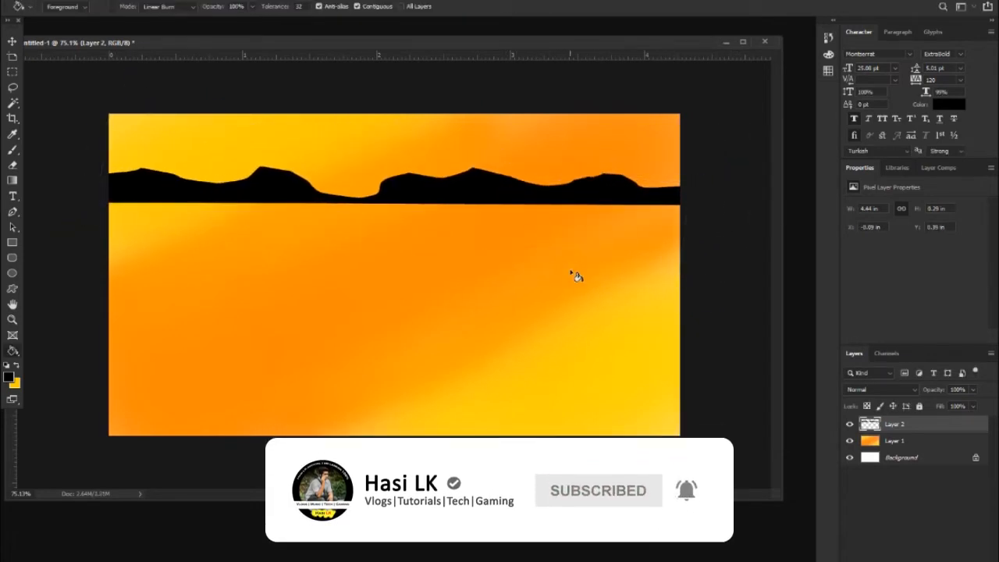
pyautogui.hotkey('ctrl', 'alt', 'z')
pyautogui.hotkey('ctrl', 'alt', 'z')
# - Trace a new level mountain ridge across the canvas with the Freeform Pen and add a straight horizontal base with the Pen tool
pyautogui.click(12, 213)
pyautogui.hotkey('shift', 'p')
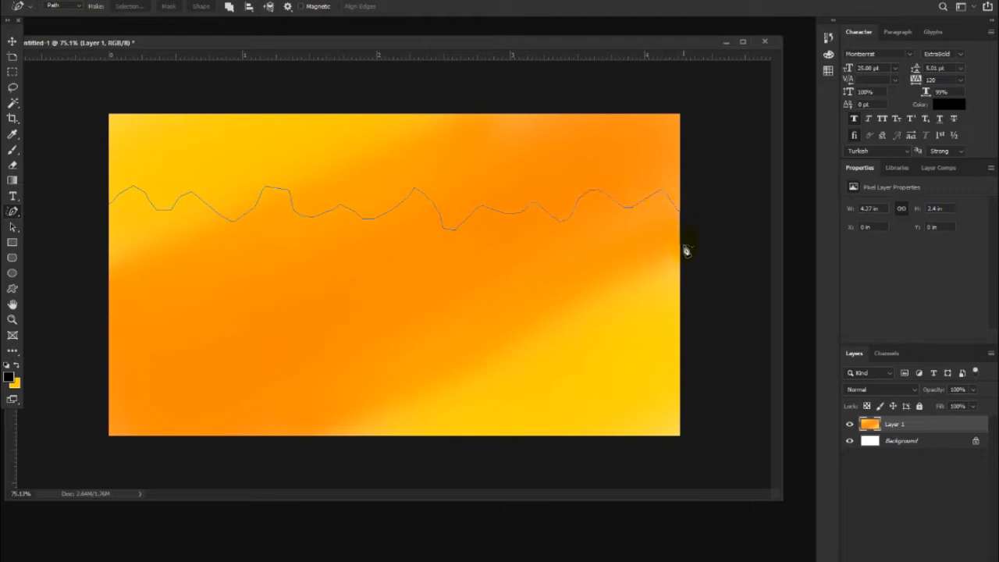
pyautogui.moveTo(682, 251); pyautogui.dragTo(681, 249)
pyautogui.rightClick(15, 214)
pyautogui.click(84, 245)
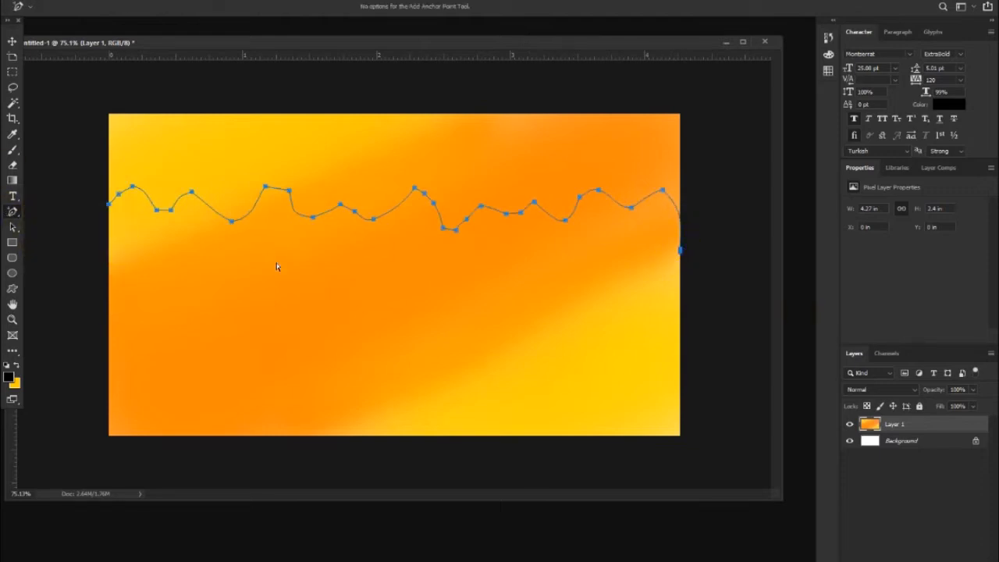
pyautogui.rightClick(15, 214)
pyautogui.click(71, 208)
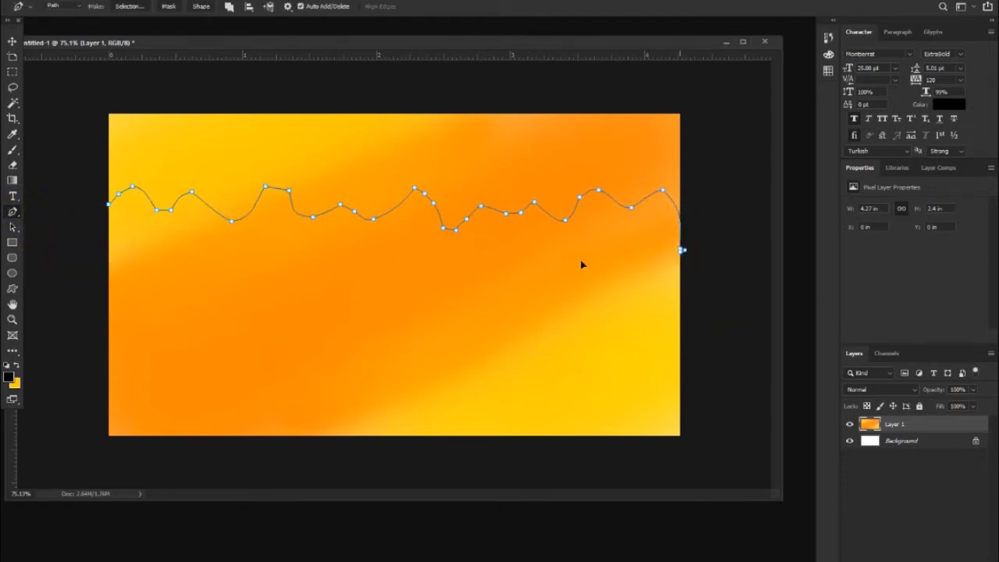
pyautogui.click(682, 253)
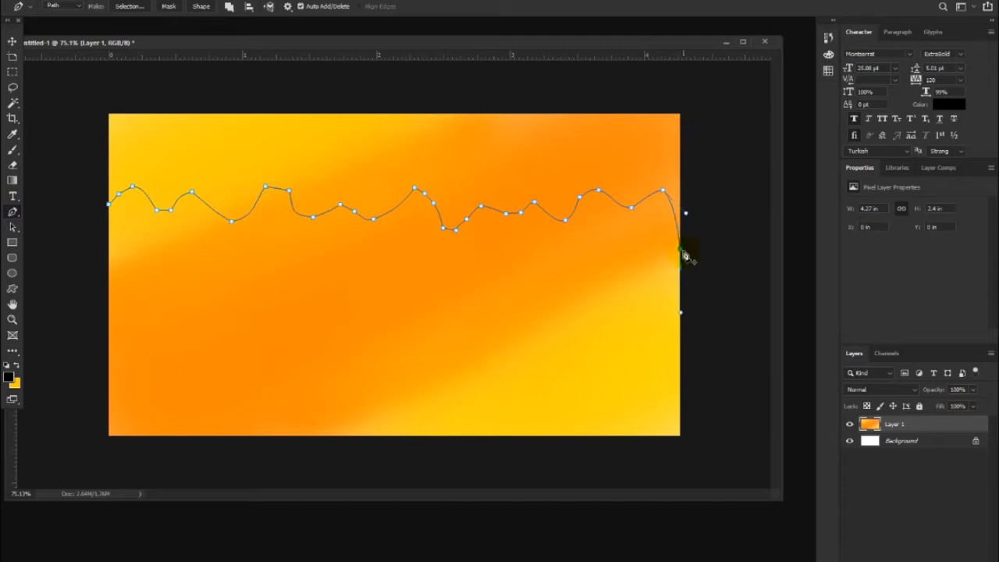
pyautogui.click(102, 251)
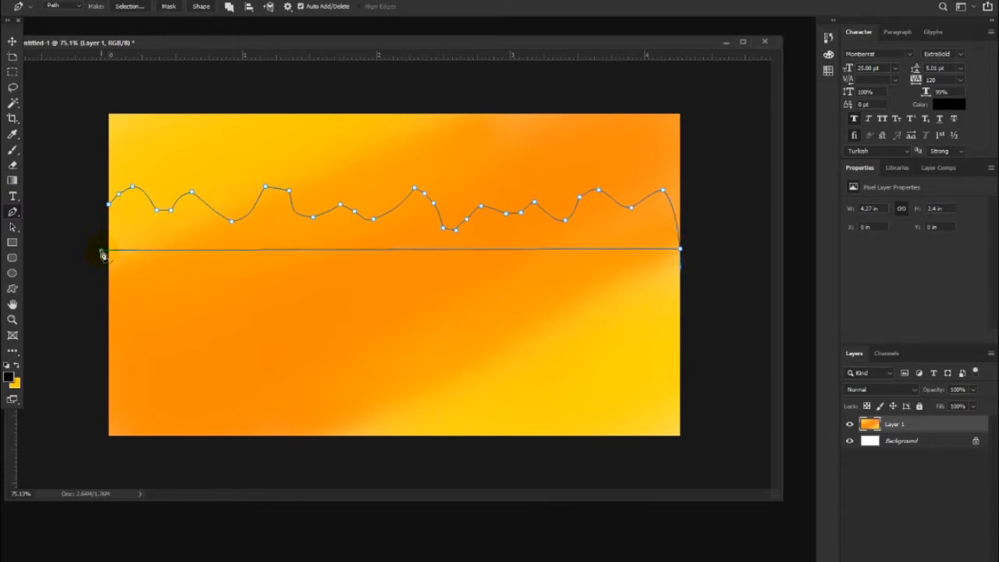
# - Convert the ridge path to a selection and fill it with black on a new layer
pyautogui.click(129, 7)
pyautogui.click(560, 138)
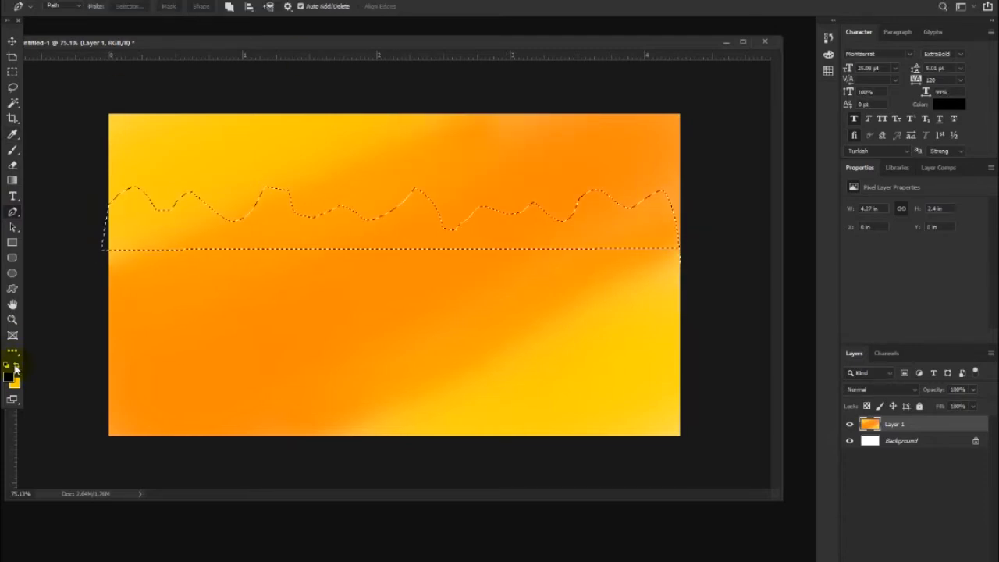
pyautogui.press('g')
pyautogui.click(167, 226)
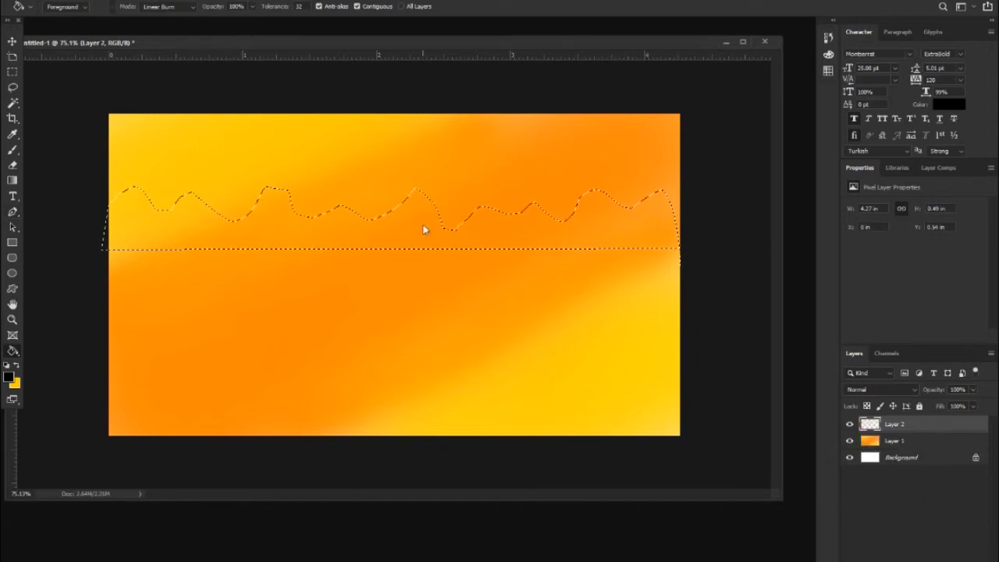
pyautogui.click(424, 225)
# - Flatten the black ridge, stretch it beyond both canvas sides and move it higher on the canvas
pyautogui.hotkey('ctrl', 't')
pyautogui.moveTo(393, 251); pyautogui.dragTo(263, 195)
pyautogui.moveTo(394, 213); pyautogui.dragTo(394, 224)
pyautogui.moveTo(224, 205); pyautogui.dragTo(99, 204)
pyautogui.moveTo(562, 205); pyautogui.dragTo(686, 205)
pyautogui.press('Return')
pyautogui.moveTo(508, 223); pyautogui.dragTo(511, 178)
# - Duplicate the ridge layer, turn the copy upside down beneath the ridge as a reflection and set its opacity to 43%
pyautogui.hotkey('ctrl', 'j')
pyautogui.hotkey('ctrl', 't')
pyautogui.moveTo(394, 150); pyautogui.dragTo(427, 252)
pyautogui.moveTo(421, 226); pyautogui.dragTo(422, 211)
pyautogui.moveTo(972, 388); pyautogui.dragTo(943, 404)
pyautogui.click(547, 6)
pyautogui.scroll(-6, 571, 203)
pyautogui.moveTo(392, 257); pyautogui.dragTo(386, 251)
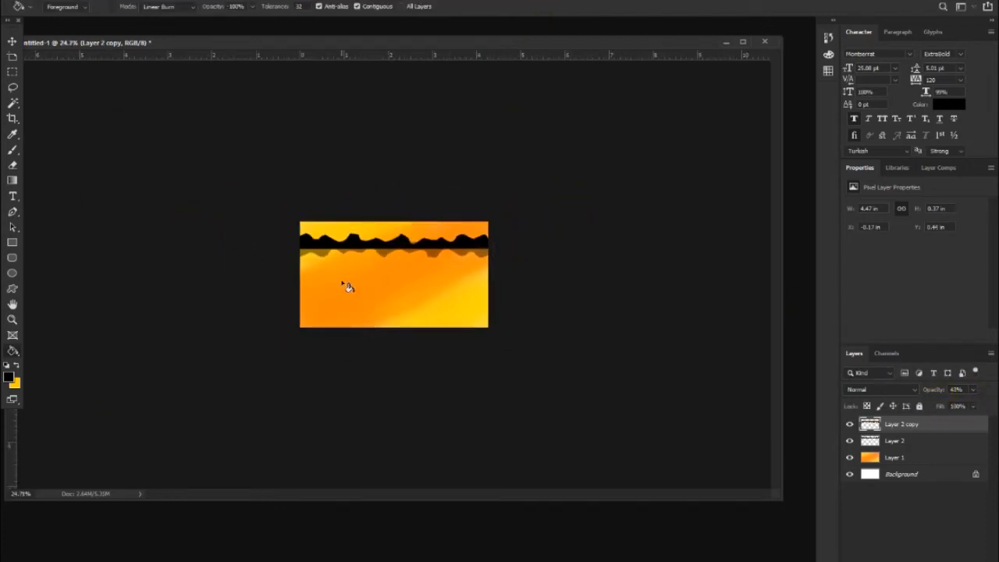
# - Delete the orange and yellow Layer 1 and add an empty layer above the Background
pyautogui.scroll(5, 341, 246)
pyautogui.click(868, 457)
pyautogui.press('Delete')
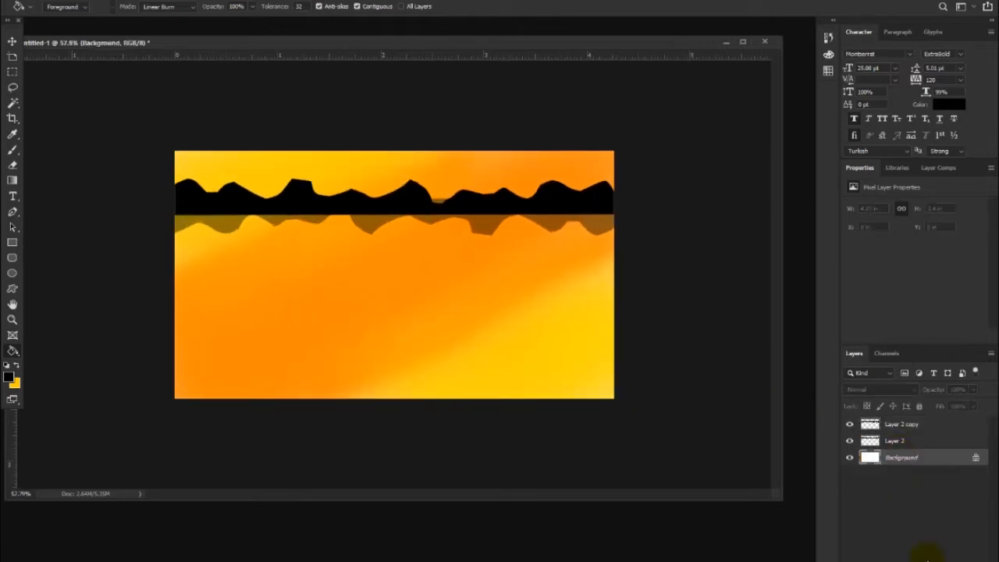
pyautogui.click(928, 554)
# - Paint deep yellow bands with the soft brush along the bottom and top of the new layer
pyautogui.click(17, 365)
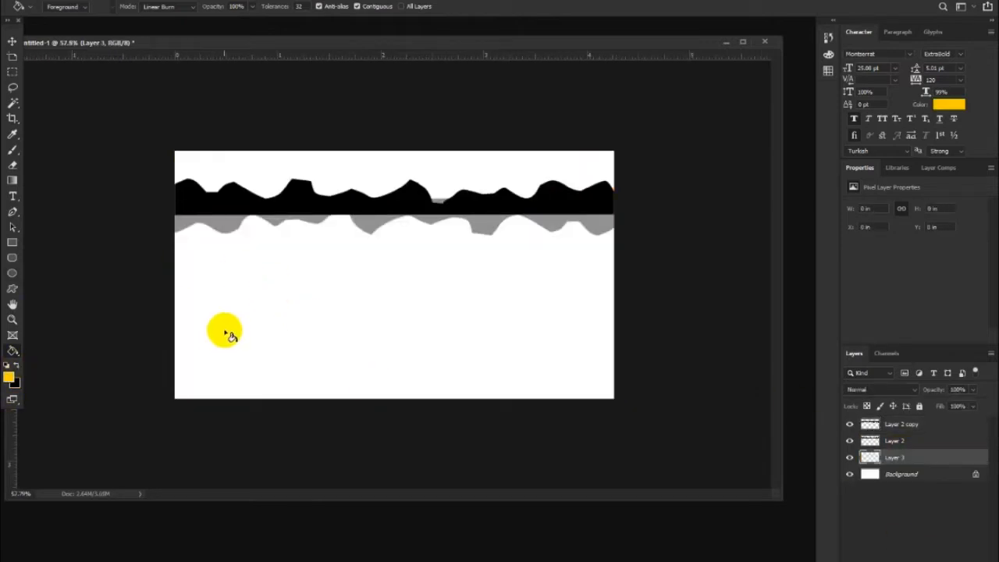
pyautogui.click(12, 149)
pyautogui.moveTo(198, 374); pyautogui.dragTo(678, 381)
pyautogui.moveTo(146, 123); pyautogui.dragTo(650, 133)
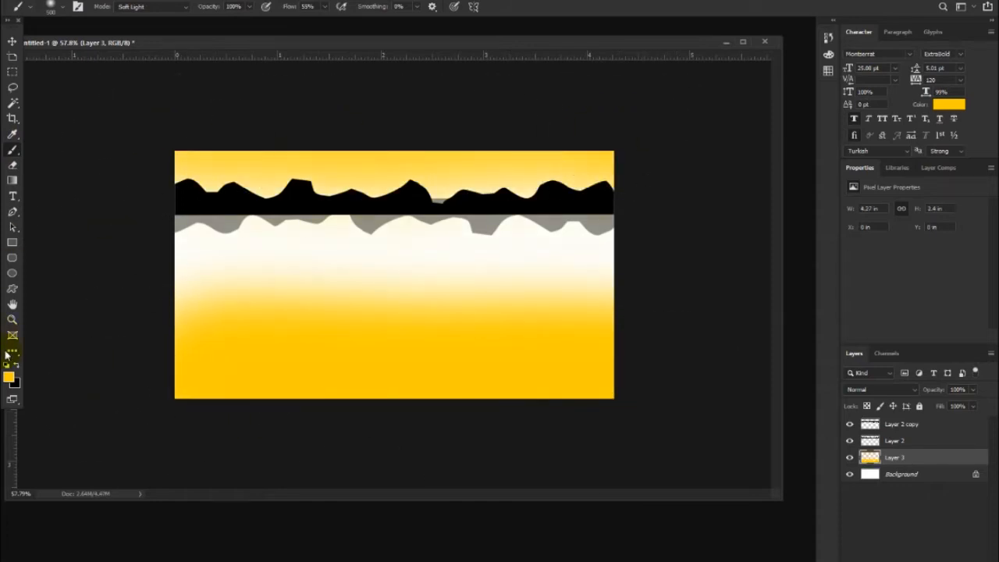
# - Set the foreground colour to orange and paint a band across the middle of the canvas behind the ridge
pyautogui.click(8, 377)
pyautogui.click(673, 390)
pyautogui.click(769, 252)
pyautogui.moveTo(185, 250); pyautogui.dragTo(680, 297)
pyautogui.moveTo(197, 212); pyautogui.dragTo(119, 195)
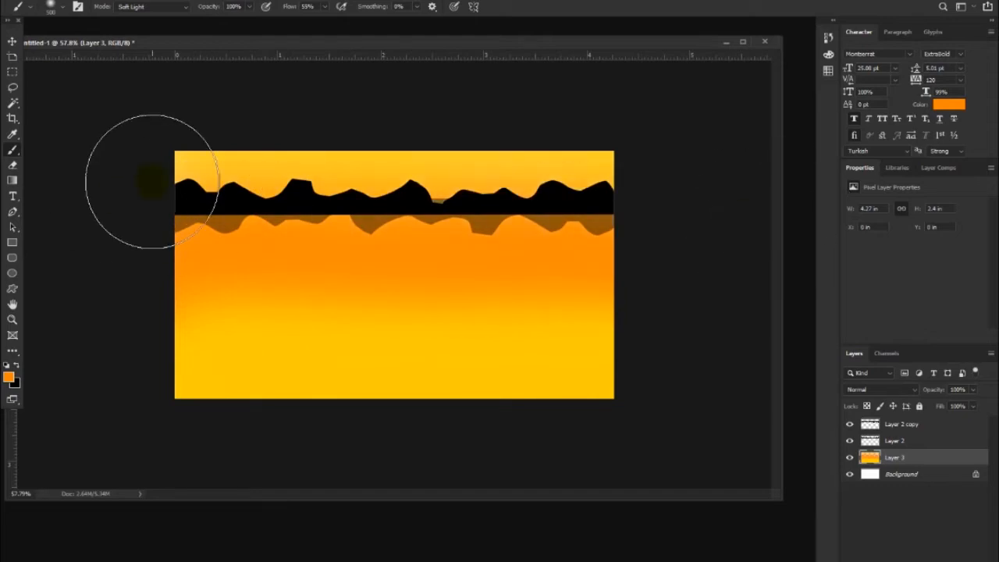
# - Add a layer, paint extra orange over the middle of the water with a 250 px brush and undo the last stroke
pyautogui.press('[')
pyautogui.press('[')
pyautogui.click(947, 559)
pyautogui.press('[')
pyautogui.moveTo(336, 290)
pyautogui.mouseDown()
pyautogui.moveTo(605, 330)
pyautogui.moveTo(208, 296)
pyautogui.moveTo(667, 299)
pyautogui.moveTo(641, 349)
pyautogui.moveTo(187, 244)
pyautogui.moveTo(531, 282)
pyautogui.mouseUp()
pyautogui.hotkey('ctrl', 'z')
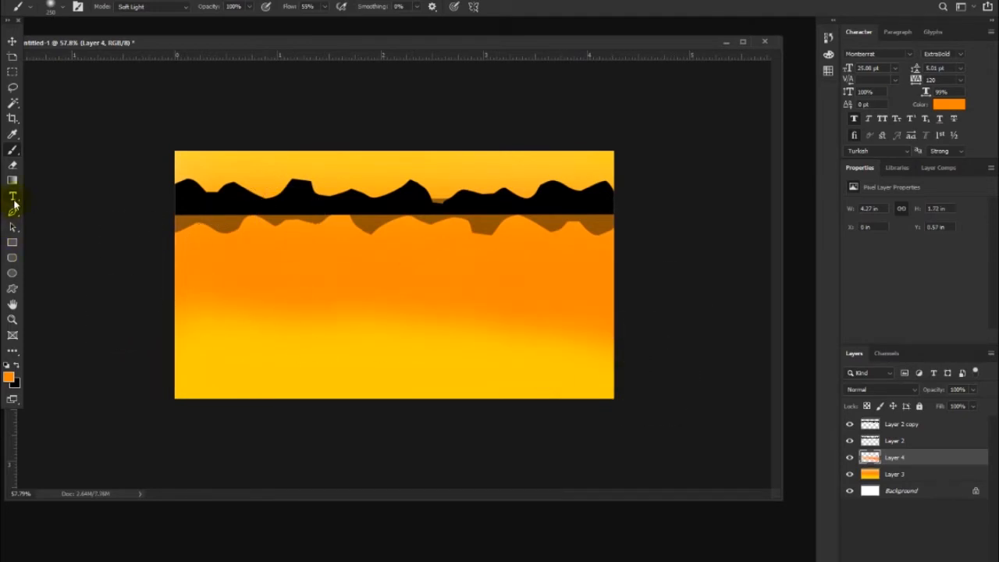
# - On a new layer, outline a curved boat hull about 1.3 in wide in black with the Pencil tool below the ridge
pyautogui.rightClick(12, 149)
pyautogui.click(47, 156)
pyautogui.scroll(4, 278, 245)
pyautogui.rightClick(271, 244)
pyautogui.click(328, 395)
pyautogui.click(240, 234)
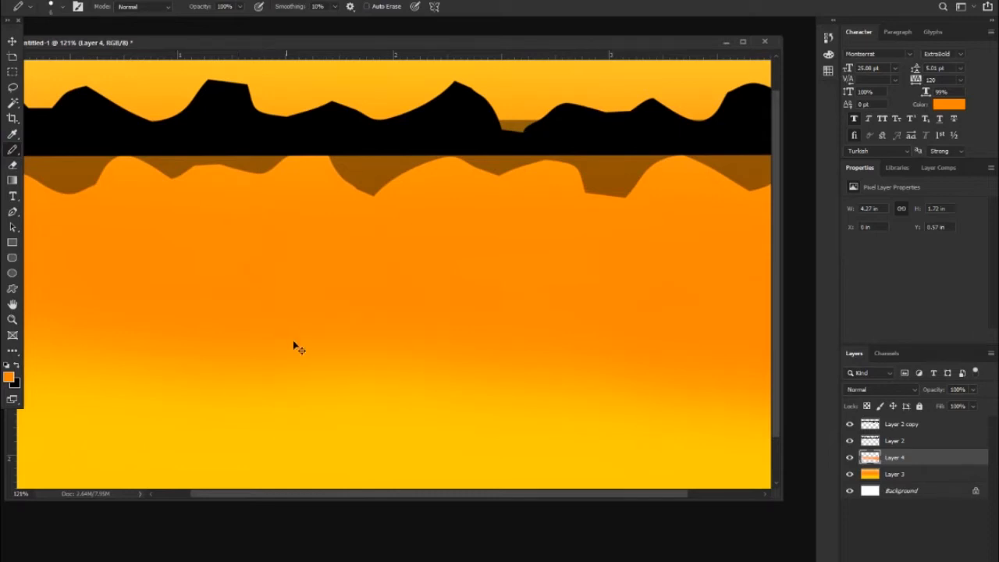
pyautogui.hotkey('ctrl', 'shift', 'alt', 'n')
pyautogui.press('x')
pyautogui.moveTo(351, 282)
pyautogui.mouseDown()
pyautogui.moveTo(425, 278)
pyautogui.moveTo(465, 259)
pyautogui.mouseUp()
pyautogui.moveTo(226, 237)
pyautogui.mouseDown()
pyautogui.moveTo(304, 256)
pyautogui.moveTo(430, 260)
pyautogui.mouseUp()
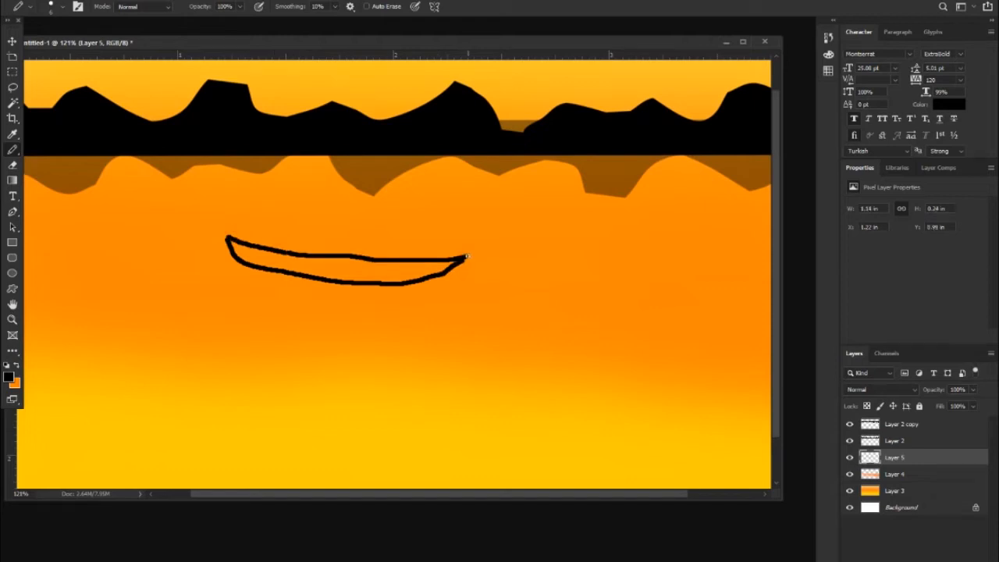
pyautogui.hotkey('ctrl', 'z')
pyautogui.moveTo(227, 236); pyautogui.dragTo(425, 262)
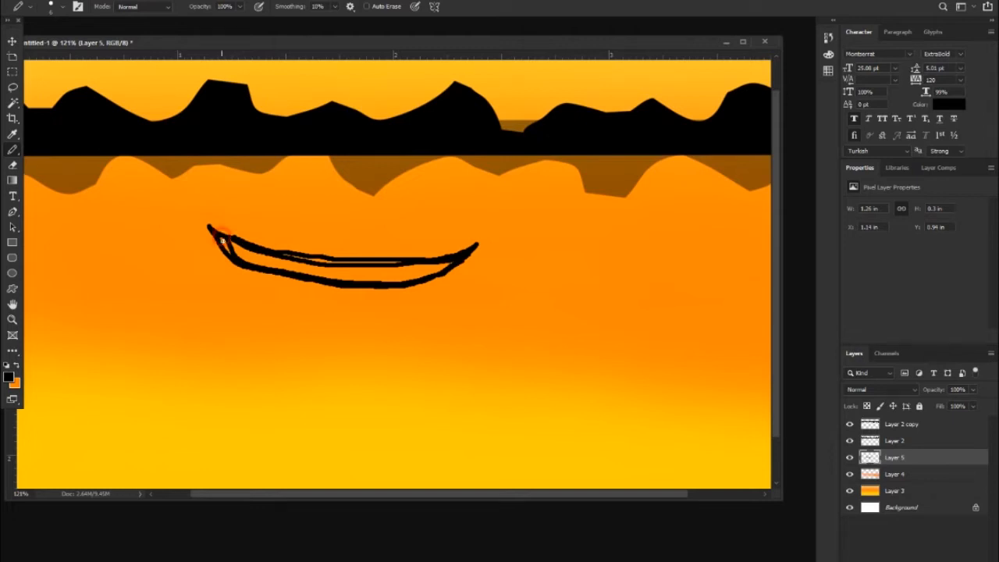
# - Fill the boat hull with solid black and thicken its pointed ends with a smaller pencil
pyautogui.moveTo(309, 266)
pyautogui.mouseDown()
pyautogui.moveTo(444, 263)
pyautogui.moveTo(391, 276)
pyautogui.moveTo(233, 250)
pyautogui.mouseUp()
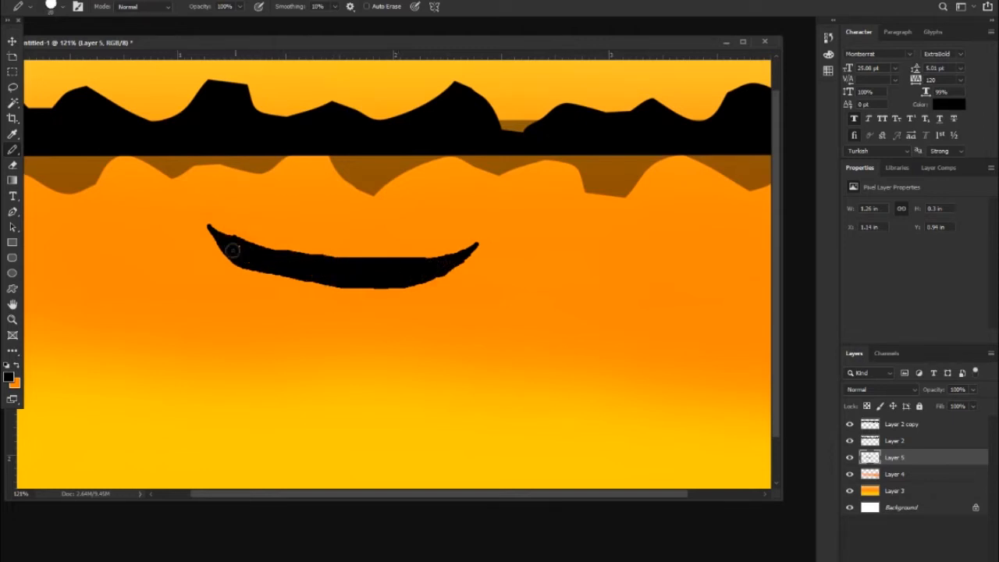
pyautogui.scroll(-6, 239, 239)
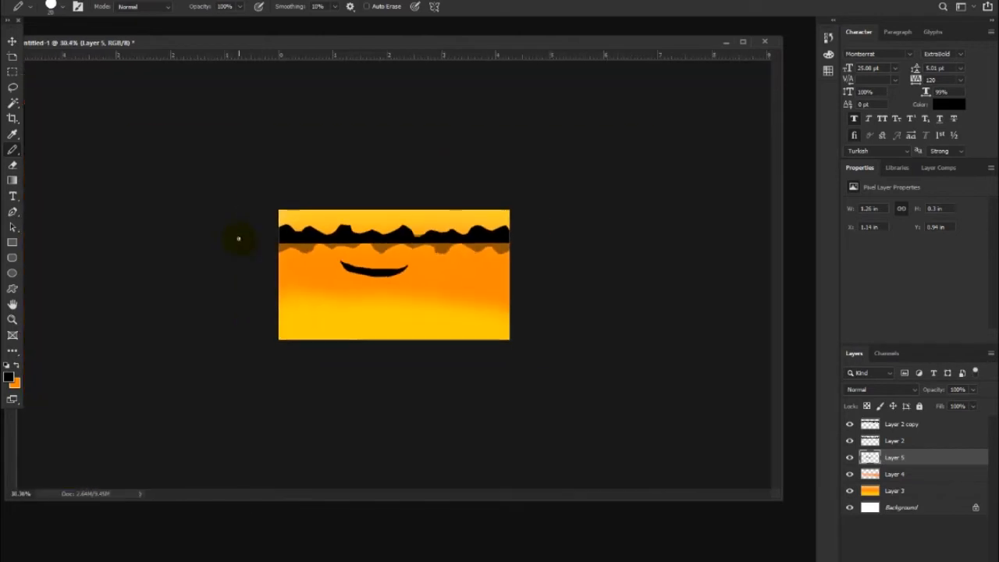
pyautogui.scroll(9, 237, 238)
pyautogui.press('[')
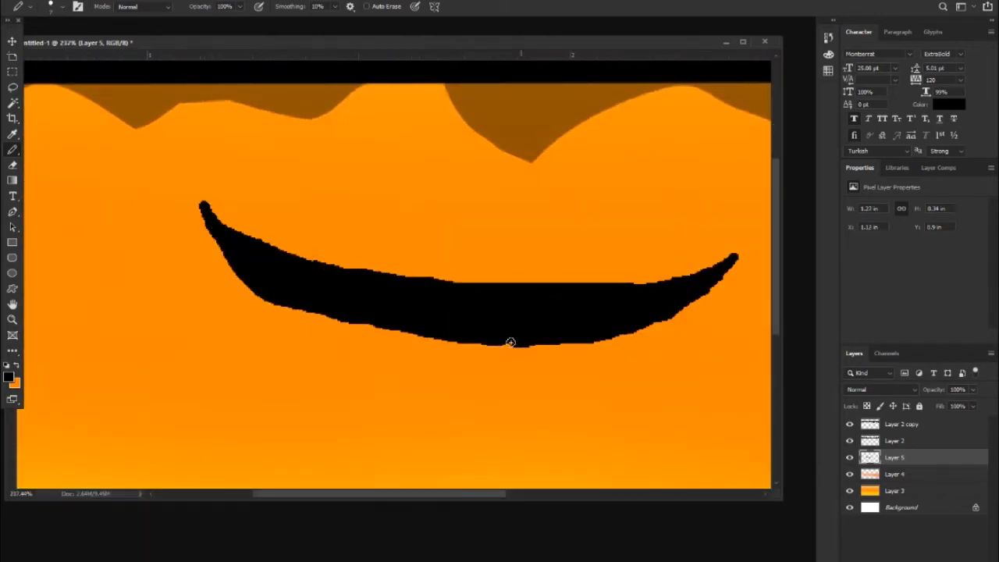
pyautogui.scroll(-6, 342, 316)
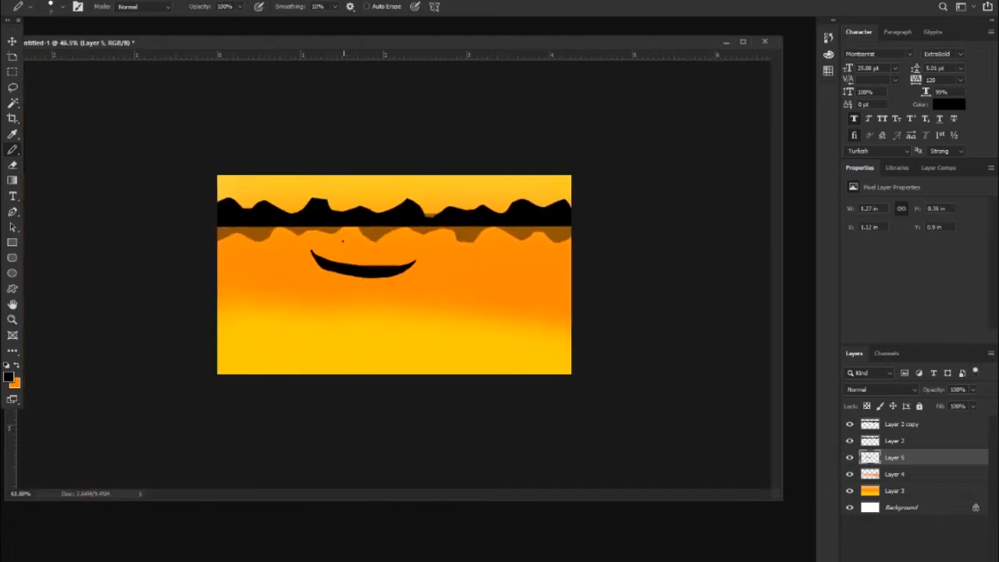
# - Draw two bumps on the hull's upper edge, two struts beneath it and a solid black outrigger joined to the struts
pyautogui.scroll(7, 226, 194)
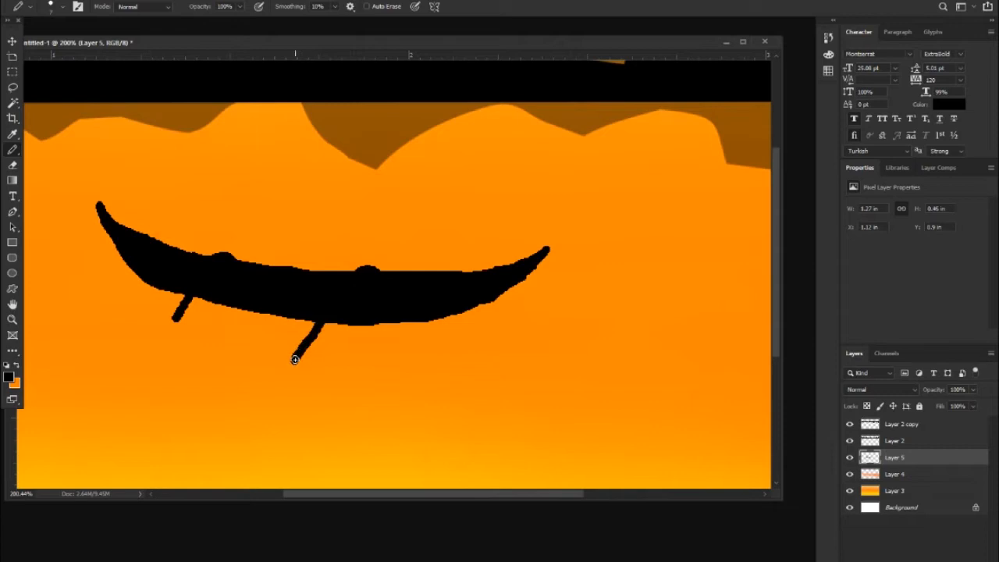
pyautogui.moveTo(383, 371)
pyautogui.mouseDown()
pyautogui.moveTo(328, 377)
pyautogui.moveTo(126, 302)
pyautogui.moveTo(126, 317)
pyautogui.moveTo(153, 339)
pyautogui.moveTo(354, 396)
pyautogui.moveTo(411, 362)
pyautogui.moveTo(292, 364)
pyautogui.moveTo(191, 336)
pyautogui.mouseUp()
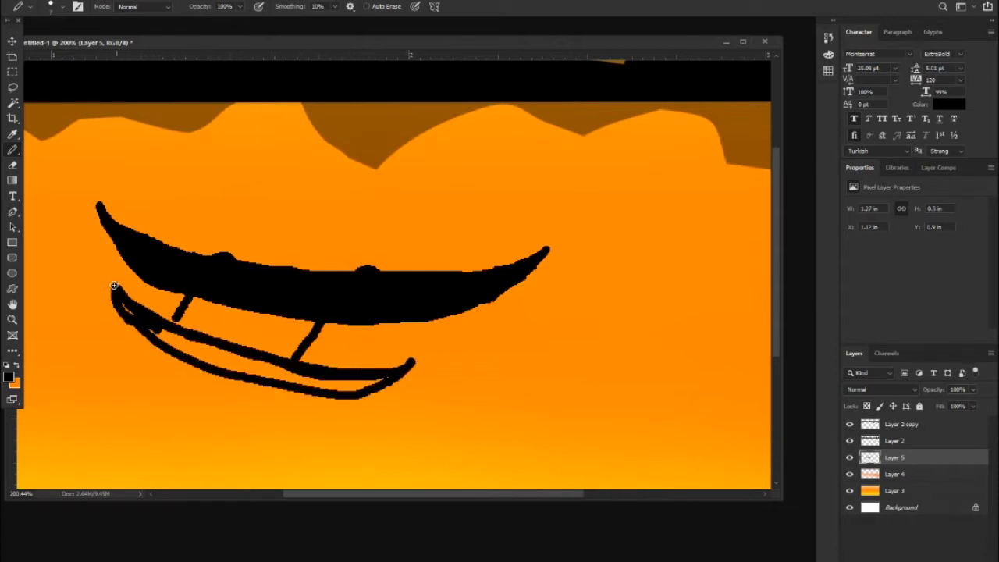
pyautogui.moveTo(131, 315)
pyautogui.mouseDown()
pyautogui.moveTo(196, 349)
pyautogui.moveTo(359, 391)
pyautogui.mouseUp()
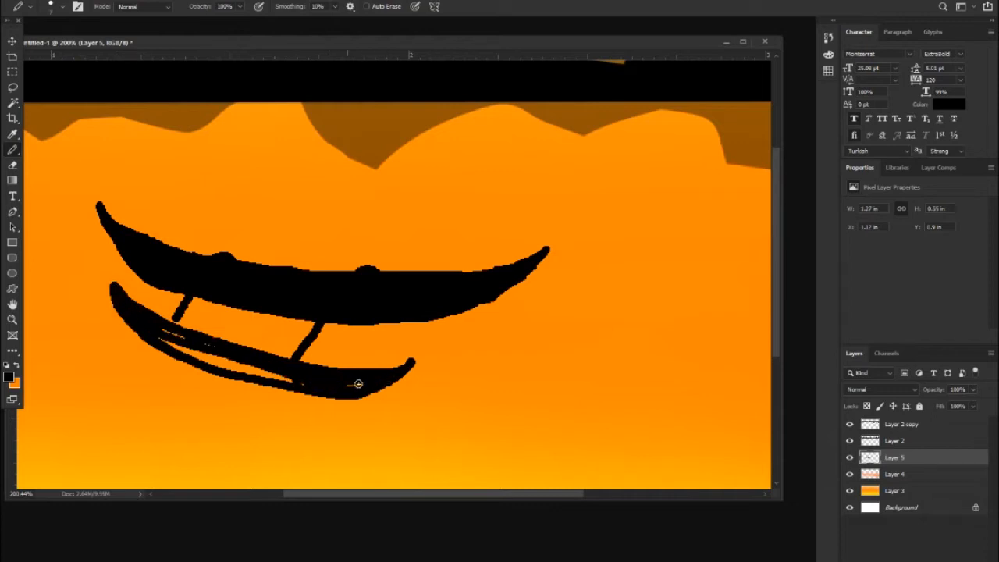
pyautogui.moveTo(162, 332); pyautogui.dragTo(273, 374)
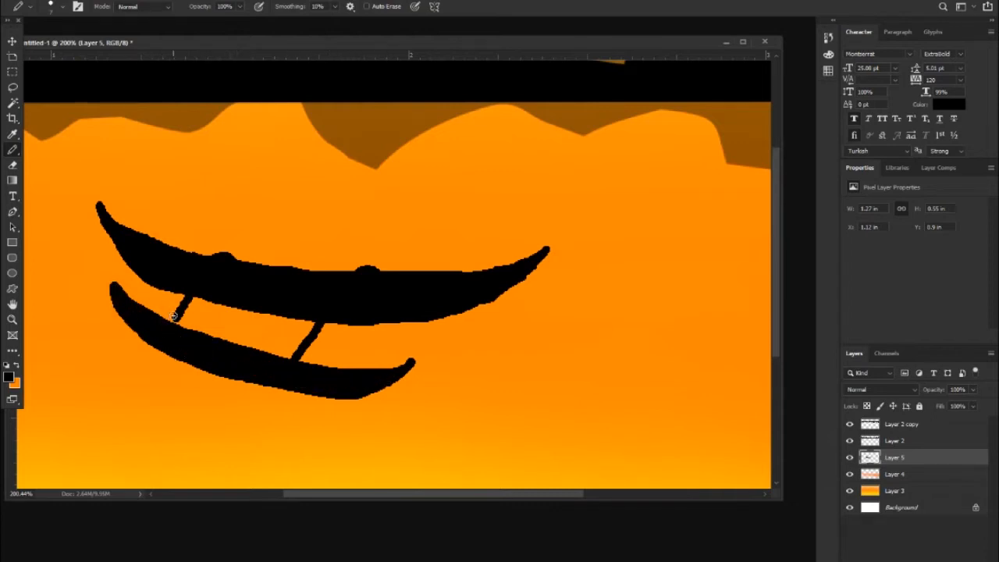
pyautogui.moveTo(175, 321); pyautogui.dragTo(174, 323)
# - Trace a closed path around the outrigger with the Pen tool and convert it to a selection
pyautogui.scroll(-8, 379, 294)
pyautogui.scroll(8, 318, 294)
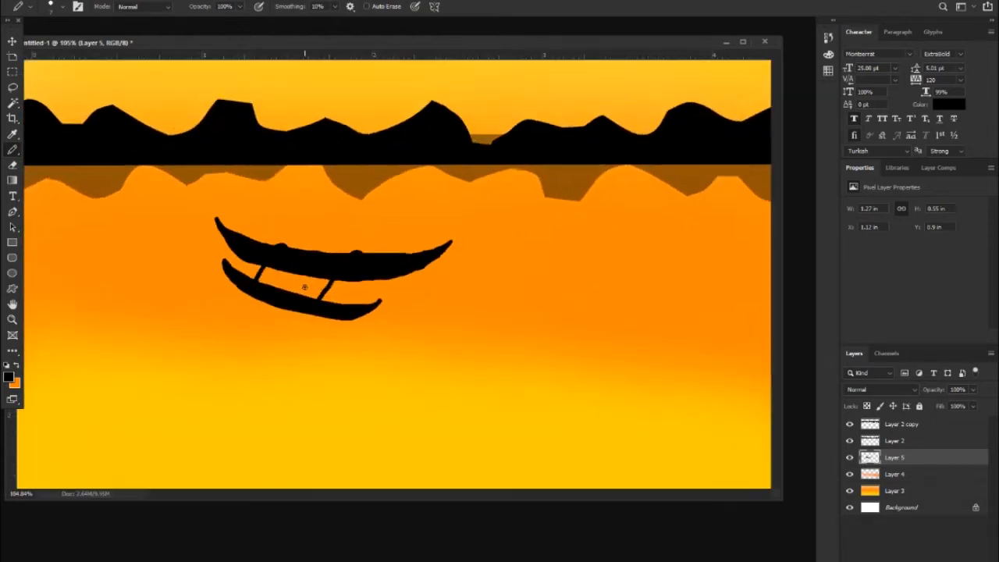
pyautogui.click(12, 72)
pyautogui.moveTo(131, 219)
pyautogui.mouseDown()
pyautogui.moveTo(495, 446)
pyautogui.moveTo(61, 246)
pyautogui.mouseUp()
pyautogui.click(13, 211)
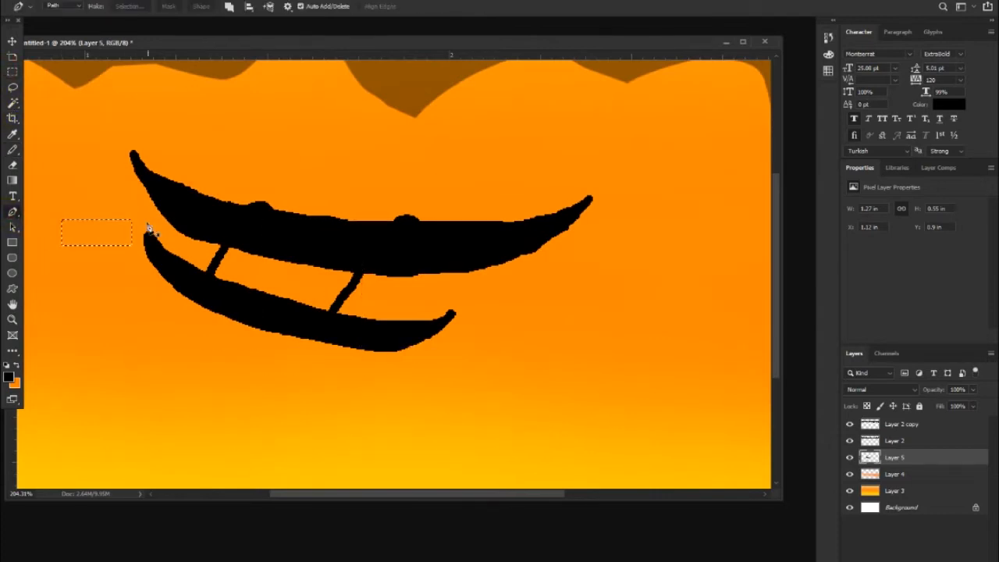
pyautogui.click(281, 274)
pyautogui.click(414, 286)
pyautogui.click(509, 297)
pyautogui.click(454, 365)
pyautogui.click(302, 386)
pyautogui.click(182, 302)
pyautogui.click(135, 268)
pyautogui.click(144, 219)
pyautogui.click(139, 13)
pyautogui.press('Return')
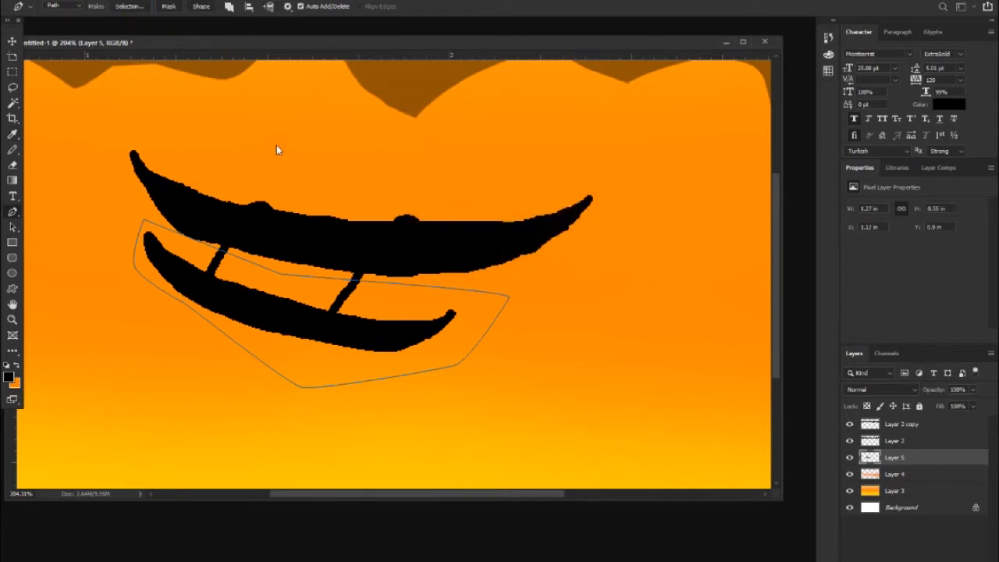
# - Shift the selected outrigger and rotate it slightly with Free Transform so it follows the hull's line, and clear the selection
pyautogui.press('v')
pyautogui.moveTo(225, 293); pyautogui.dragTo(225, 299)
pyautogui.hotkey('ctrl', 't')
pyautogui.moveTo(471, 232); pyautogui.dragTo(467, 222)
pyautogui.moveTo(343, 330); pyautogui.dragTo(384, 316)
pyautogui.moveTo(470, 200); pyautogui.dragTo(467, 193)
pyautogui.press('Return')
pyautogui.scroll(-5, 454, 200)
pyautogui.scroll(-5, 455, 200)
pyautogui.hotkey('ctrl', 'd')
# - Draw a black rower silhouette with a round head and raised arm near the hull's left end with the Pencil tool
pyautogui.scroll(9, 363, 294)
pyautogui.moveTo(369, 366); pyautogui.dragTo(371, 305)
pyautogui.moveTo(307, 273); pyautogui.dragTo(296, 304)
pyautogui.click(12, 148)
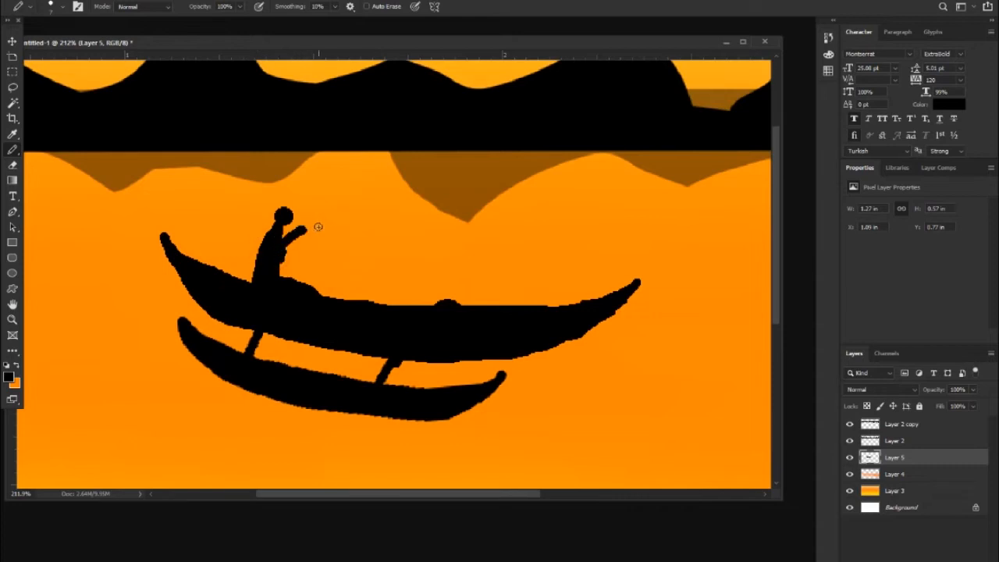
pyautogui.hotkey('ctrl', 'z')
pyautogui.hotkey('ctrl', 'z')
pyautogui.scroll(-6, 326, 227)
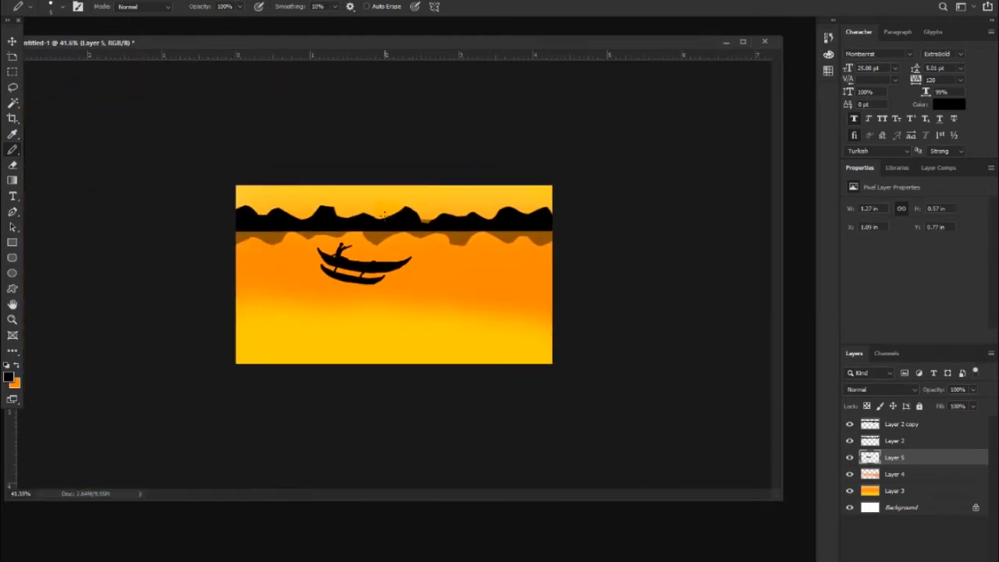
pyautogui.scroll(3, 352, 299)
pyautogui.scroll(-4, 372, 282)
pyautogui.scroll(5, 397, 271)
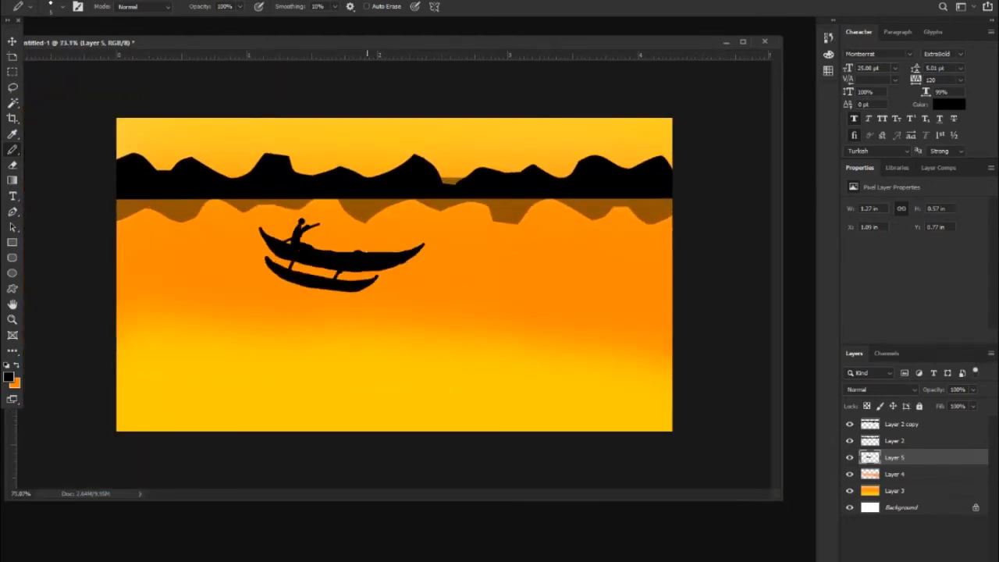
# - Duplicate the boat layer, flip the copy vertically, rotate it to -165° and place it just beneath the original boat
pyautogui.hotkey('ctrl', 'j')
pyautogui.hotkey('ctrl', 't')
pyautogui.moveTo(341, 219); pyautogui.dragTo(326, 360)
pyautogui.moveTo(450, 264); pyautogui.dragTo(463, 295)
pyautogui.moveTo(368, 334); pyautogui.dragTo(349, 289)
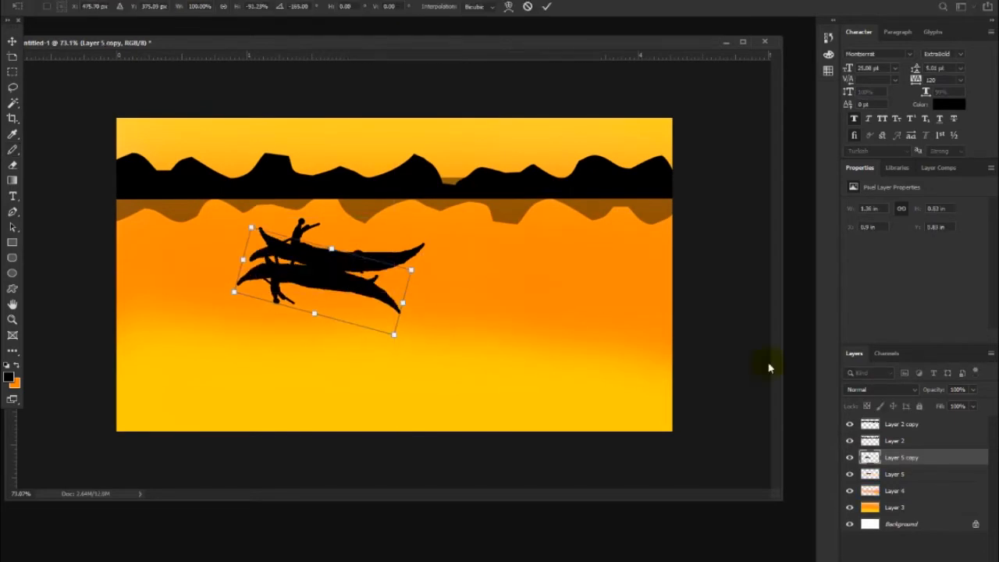
# - Reduce the flipped boat copy's opacity to 36% and adjust its position and tilt beneath the boat
pyautogui.click(940, 405)
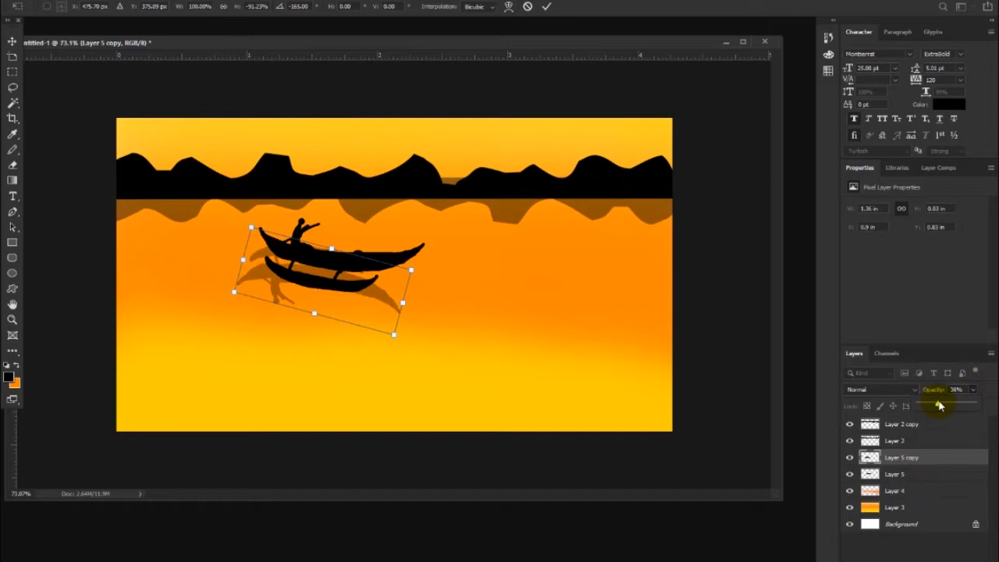
pyautogui.press('Return')
pyautogui.hotkey('ctrl', '0')
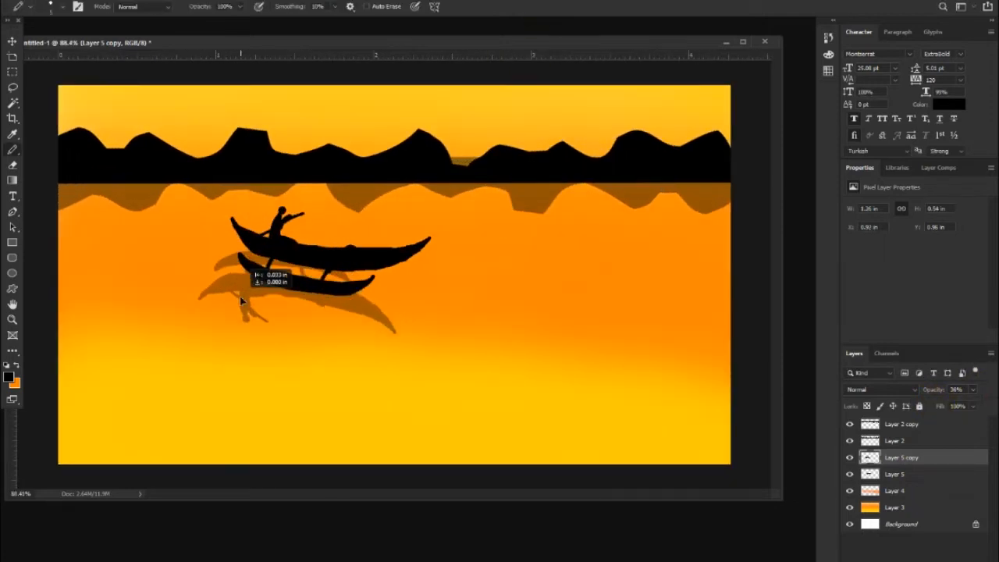
pyautogui.hotkey('ctrl', 't')
pyautogui.moveTo(414, 249); pyautogui.dragTo(418, 271)
pyautogui.press('Return')
# - Fade the tip of the boat's reflection with a large soft eraser and shift the reflection slightly down
pyautogui.click(15, 167)
pyautogui.press(']')
pyautogui.press(']')
pyautogui.press(']')
pyautogui.press(']')
pyautogui.press(']')
pyautogui.moveTo(381, 352); pyautogui.dragTo(401, 356)
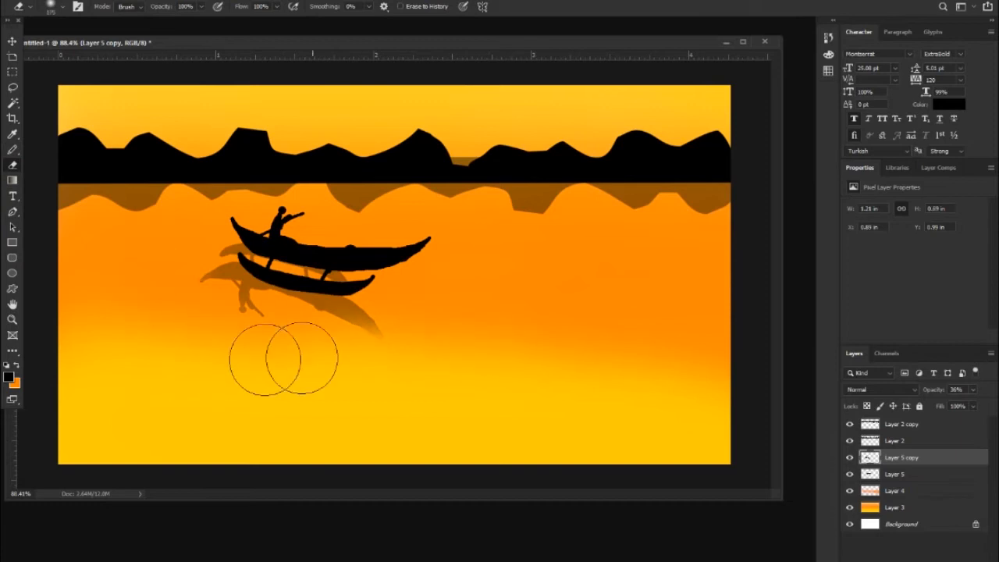
pyautogui.scroll(-5, 448, 350)
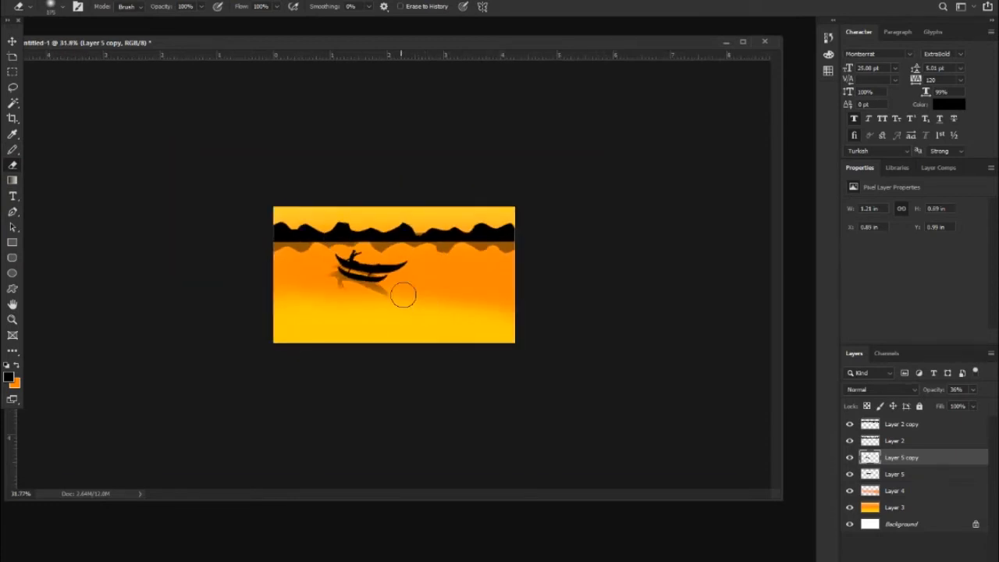
pyautogui.moveTo(385, 291)
pyautogui.mouseDown()
pyautogui.moveTo(395, 254)
pyautogui.moveTo(384, 299)
pyautogui.mouseUp()
# - Trace a closed path around the lower part of the boat's reflection with the Pen tool and convert it to a selection
pyautogui.click(13, 212)
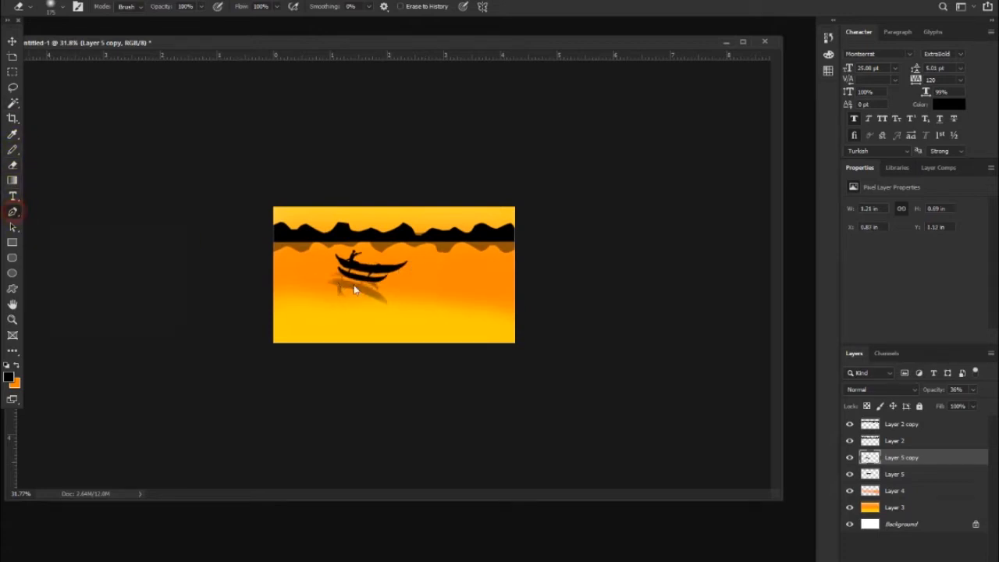
pyautogui.hotkey('ctrl', '0')
pyautogui.click(305, 289)
pyautogui.click(321, 299)
pyautogui.click(341, 311)
pyautogui.click(355, 317)
pyautogui.click(388, 335)
pyautogui.click(392, 388)
pyautogui.moveTo(356, 400); pyautogui.dragTo(330, 392)
pyautogui.moveTo(281, 375); pyautogui.dragTo(252, 362)
pyautogui.click(129, 6)
pyautogui.press('Return')
# - Move the selected part of the reflection up beneath the boat, tilt it with Free Transform and deselect
pyautogui.click(13, 41)
pyautogui.moveTo(304, 314); pyautogui.dragTo(328, 274)
pyautogui.hotkey('ctrl', 't')
pyautogui.moveTo(419, 257); pyautogui.dragTo(418, 191)
pyautogui.hotkey('ctrl', 'd')
# - Nudge the whole reflection down slightly with Free Transform
pyautogui.scroll(-3, 408, 238)
pyautogui.scroll(1, 343, 269)
pyautogui.hotkey('ctrl', 't')
pyautogui.moveTo(323, 308); pyautogui.dragTo(321, 320)
pyautogui.press('Return')
pyautogui.hotkey('ctrl', '-')
pyautogui.hotkey('ctrl', '-')
pyautogui.hotkey('ctrl', '-')
pyautogui.scroll(5, 318, 313)
# - Select the reflection layer's pixels, fine-tune their placement under the boat with Free Transform and clear the selection
pyautogui.keyDown('ctrl'); pyautogui.click(870, 458); pyautogui.keyUp('ctrl')
pyautogui.hotkey('ctrl', 't')
pyautogui.moveTo(332, 296); pyautogui.dragTo(327, 306)
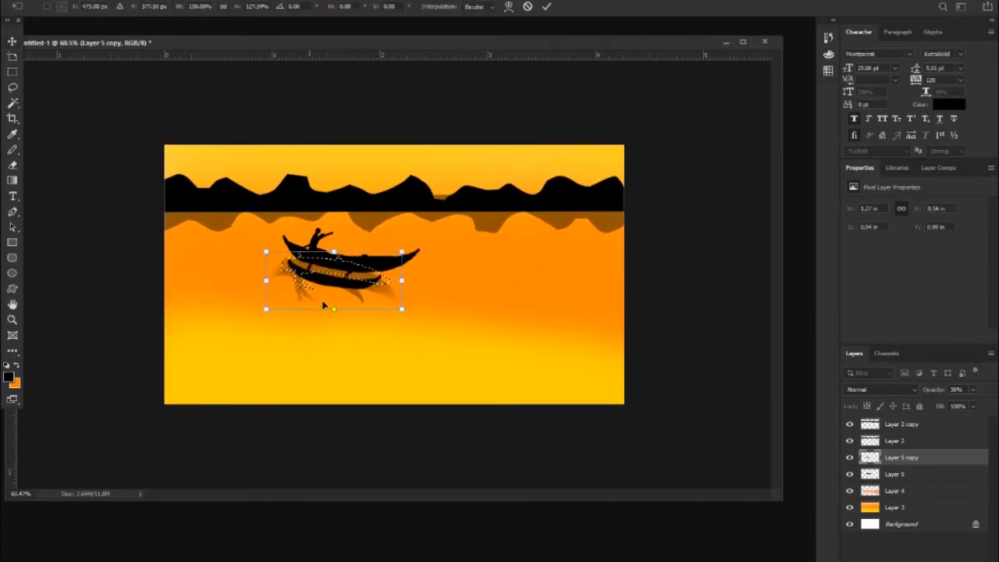
pyautogui.press('Return')
pyautogui.hotkey('ctrl', 'd')
pyautogui.scroll(-4, 435, 122)
pyautogui.scroll(6, 421, 269)
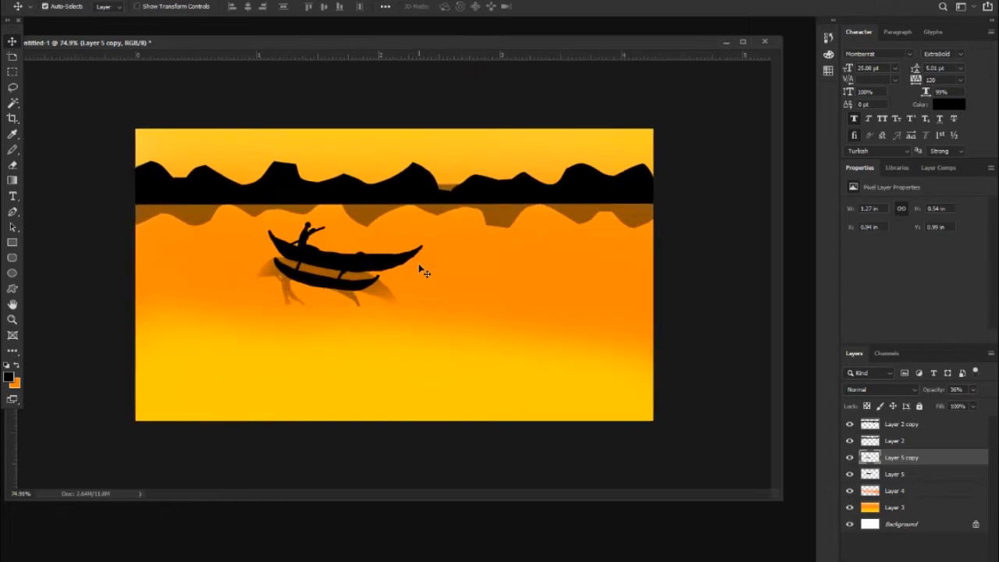
pyautogui.scroll(-3, 420, 266)
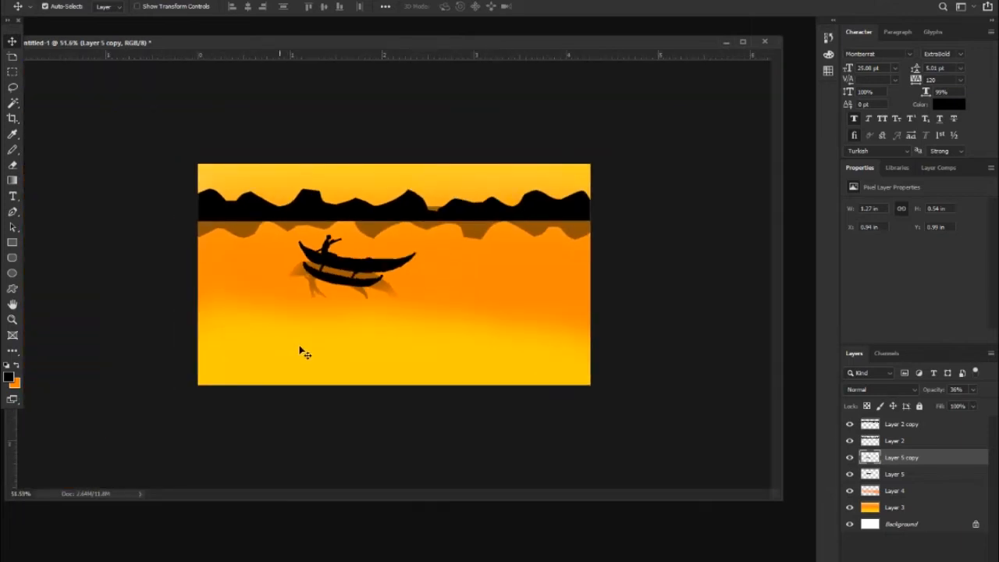
# - On a new layer, draw a solid black rocky shore in the canvas's lower-left corner with the Pencil tool
pyautogui.click(11, 150)
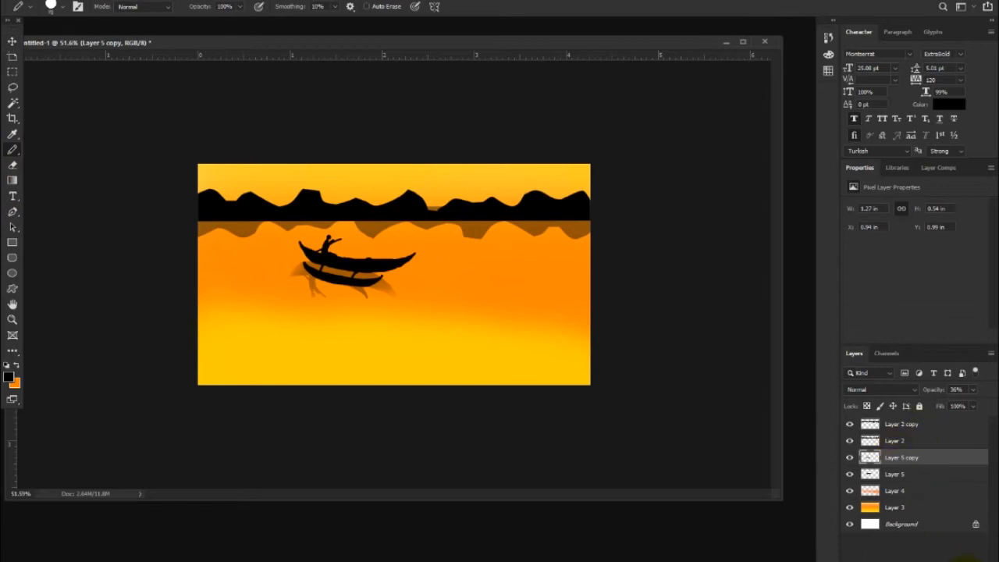
pyautogui.click(958, 560)
pyautogui.moveTo(192, 341)
pyautogui.mouseDown()
pyautogui.moveTo(341, 391)
pyautogui.moveTo(209, 365)
pyautogui.moveTo(208, 386)
pyautogui.moveTo(311, 391)
pyautogui.mouseUp()
pyautogui.hotkey('ctrl', 'z')
pyautogui.hotkey('ctrl', 'z')
pyautogui.hotkey('ctrl', 'z')
pyautogui.hotkey('ctrl', 'z')
pyautogui.moveTo(200, 340)
pyautogui.mouseDown()
pyautogui.moveTo(347, 371)
pyautogui.moveTo(355, 391)
pyautogui.moveTo(230, 373)
pyautogui.moveTo(200, 359)
pyautogui.moveTo(296, 388)
pyautogui.moveTo(222, 384)
pyautogui.mouseUp()
# - Draw a black tree trunk rising from the shore along the canvas's left edge and add bare branches with smaller pencils
pyautogui.press('[')
pyautogui.press('[')
pyautogui.press('[')
pyautogui.press('[')
pyautogui.moveTo(200, 346); pyautogui.dragTo(201, 262)
pyautogui.hotkey('ctrl', 'z')
pyautogui.moveTo(201, 346); pyautogui.dragTo(199, 295)
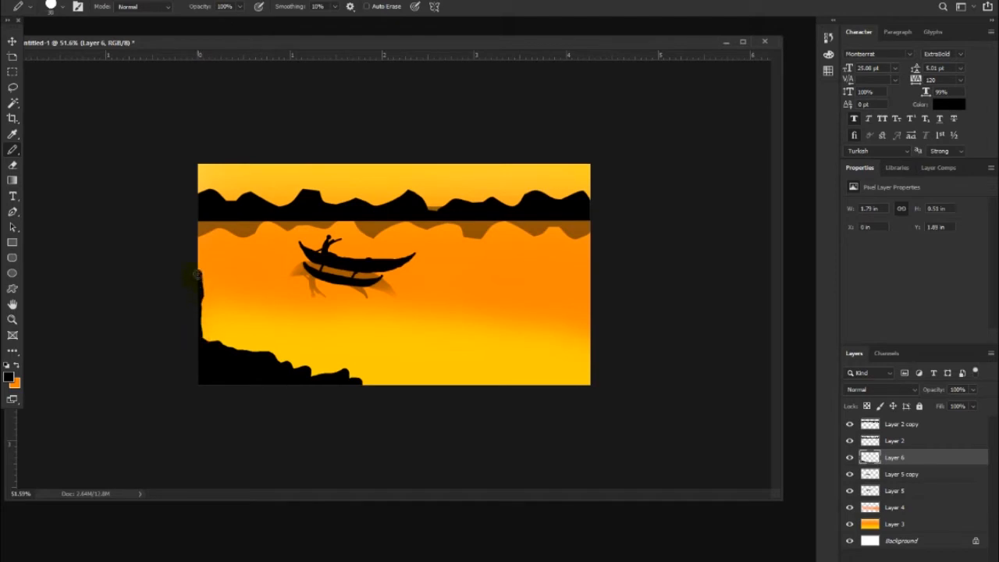
pyautogui.press('[')
pyautogui.press('[')
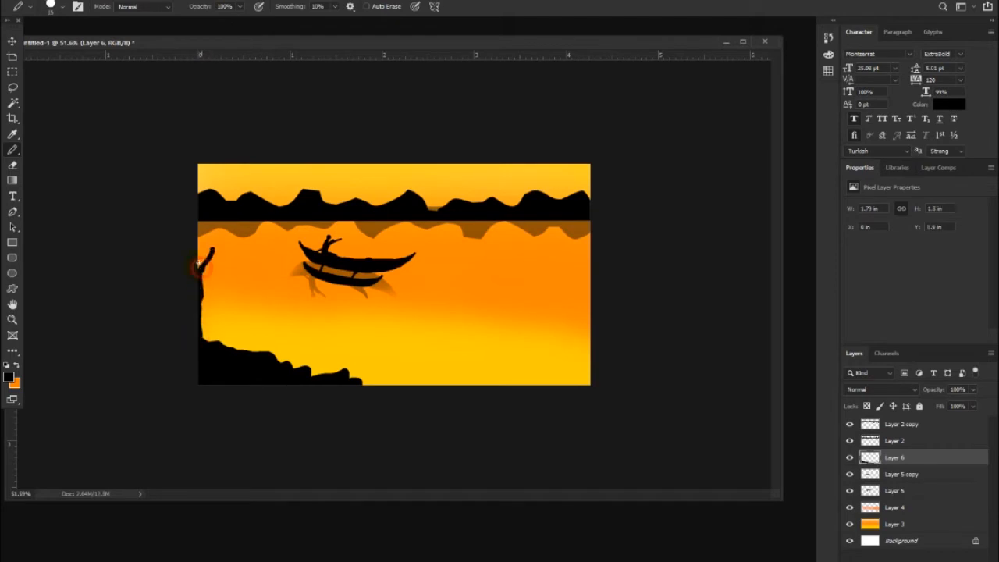
pyautogui.moveTo(204, 241)
pyautogui.mouseDown()
pyautogui.moveTo(232, 259)
pyautogui.moveTo(232, 248)
pyautogui.moveTo(225, 251)
pyautogui.mouseUp()
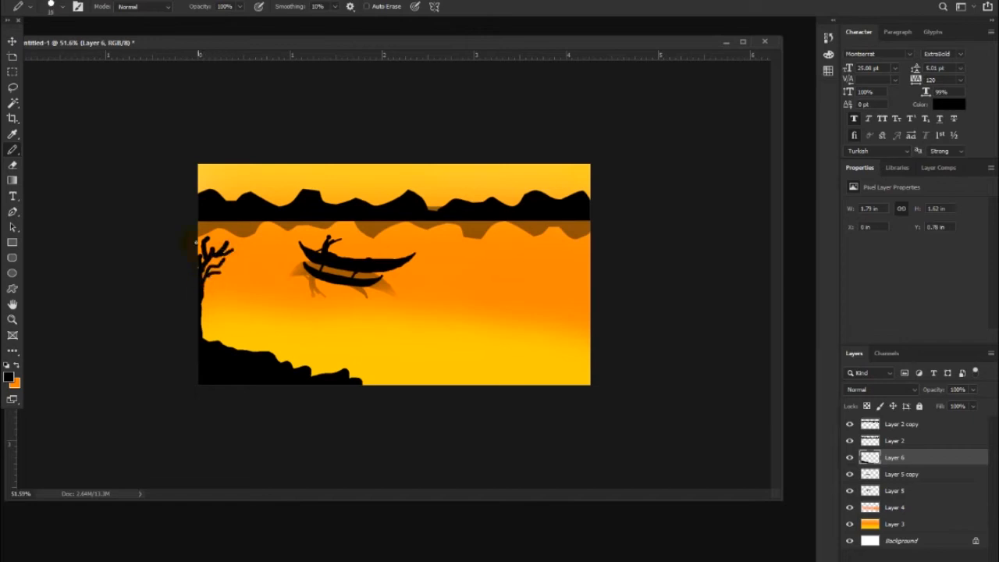
# - Draw a second, thinner black tree with forked branches on the shore beside the first tree
pyautogui.moveTo(216, 353)
pyautogui.mouseDown()
pyautogui.moveTo(221, 292)
pyautogui.moveTo(241, 261)
pyautogui.mouseUp()
pyautogui.hotkey('ctrl', 'z')
pyautogui.moveTo(224, 304); pyautogui.dragTo(243, 258)
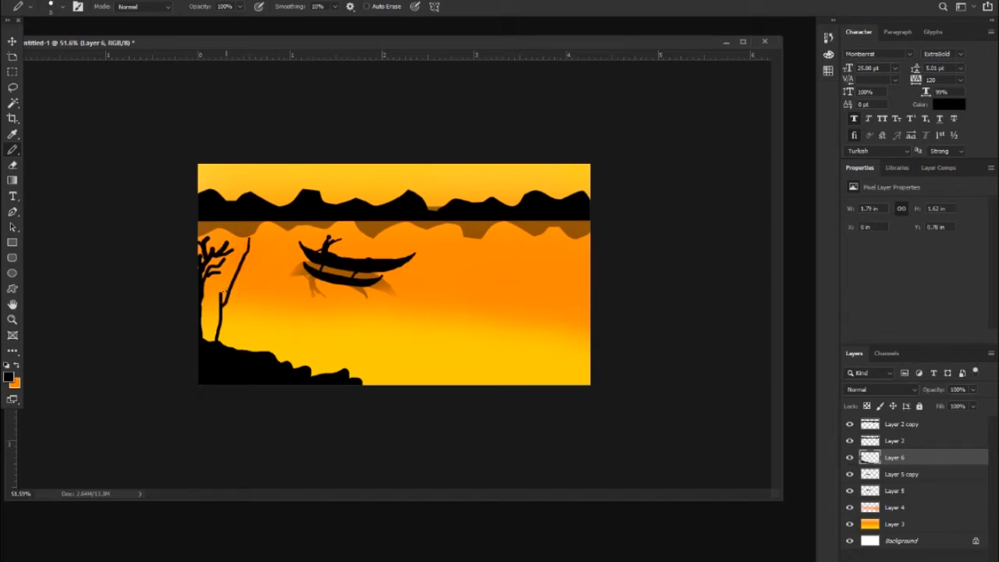
pyautogui.moveTo(235, 275); pyautogui.dragTo(246, 238)
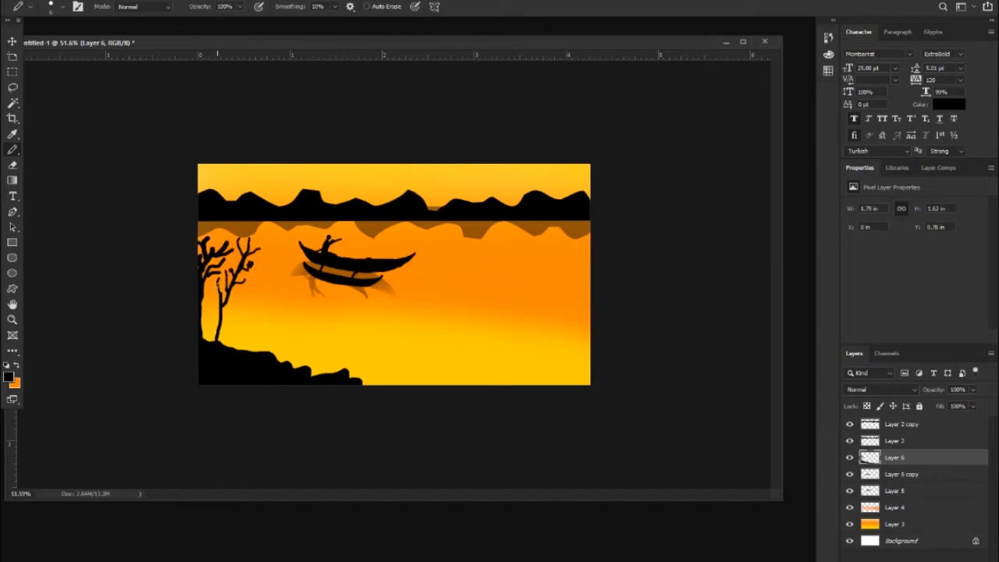
# - Add small black foliage clumps to the branch tips of both trees
pyautogui.hotkey('ctrl', '1')
pyautogui.moveTo(100, 293); pyautogui.dragTo(112, 281)
pyautogui.moveTo(115, 211); pyautogui.dragTo(118, 192)
pyautogui.moveTo(132, 233)
pyautogui.mouseDown()
pyautogui.moveTo(145, 211)
pyautogui.moveTo(84, 204)
pyautogui.moveTo(108, 222)
pyautogui.mouseUp()
pyautogui.scroll(-5, 54, 216)
pyautogui.scroll(3, 54, 216)
pyautogui.scroll(-5, 179, 245)
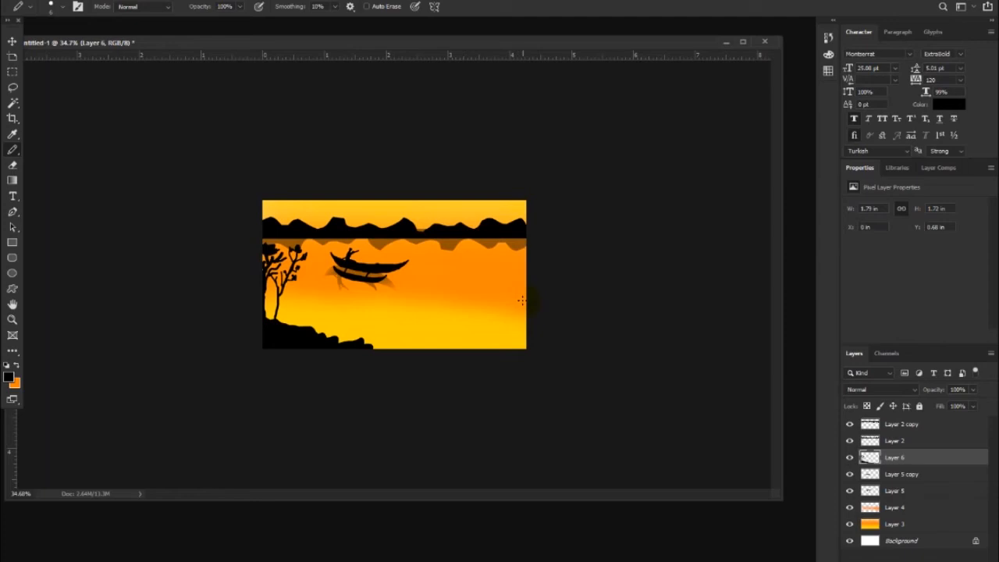
pyautogui.scroll(2, 529, 293)
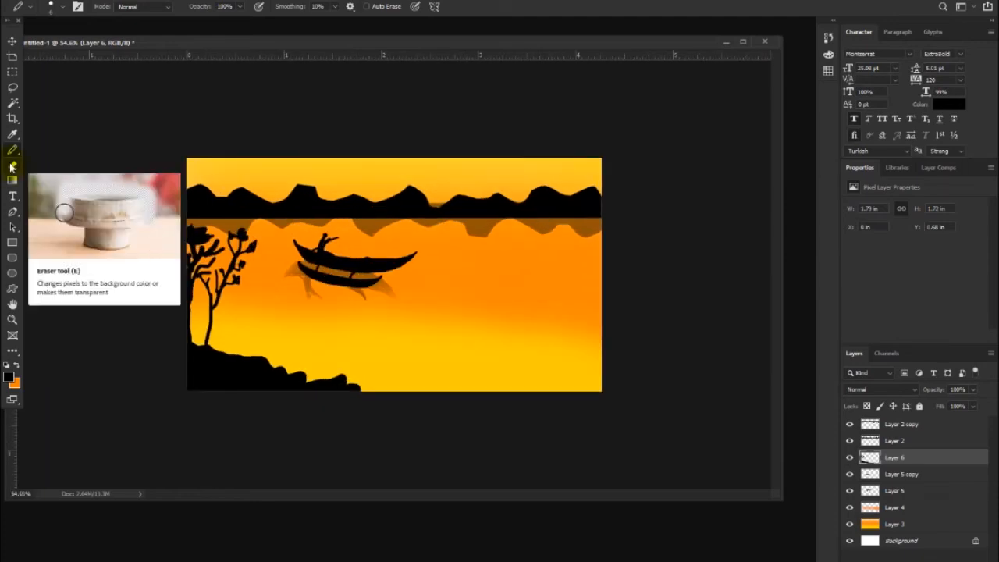
# - On a new layer, draw a solid black curved roof at the canvas's right edge with a long post beneath it
pyautogui.moveTo(605, 280); pyautogui.dragTo(559, 261)
pyautogui.hotkey('ctrl', 'z')
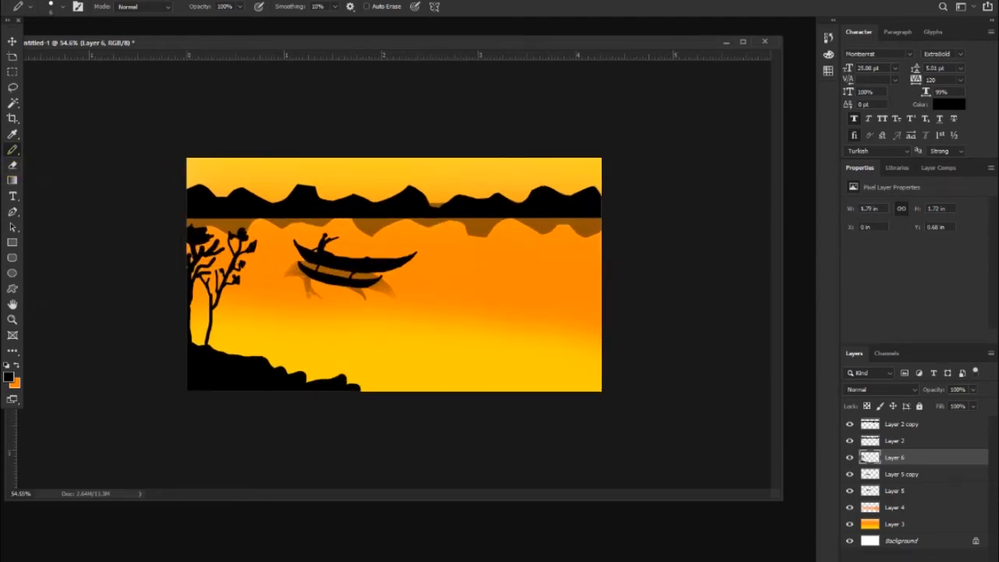
pyautogui.click(962, 560)
pyautogui.moveTo(619, 296)
pyautogui.mouseDown()
pyautogui.moveTo(531, 284)
pyautogui.moveTo(525, 273)
pyautogui.moveTo(620, 286)
pyautogui.mouseUp()
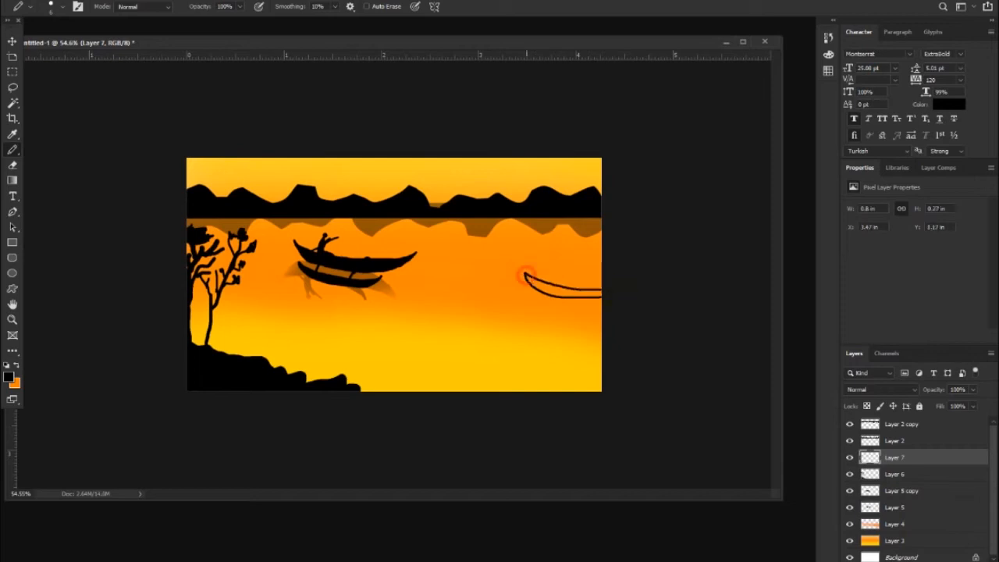
pyautogui.scroll(3, 585, 287)
pyautogui.moveTo(628, 275)
pyautogui.mouseDown()
pyautogui.moveTo(663, 295)
pyautogui.moveTo(771, 297)
pyautogui.mouseUp()
pyautogui.moveTo(649, 290)
pyautogui.mouseDown()
pyautogui.moveTo(687, 311)
pyautogui.moveTo(772, 308)
pyautogui.mouseUp()
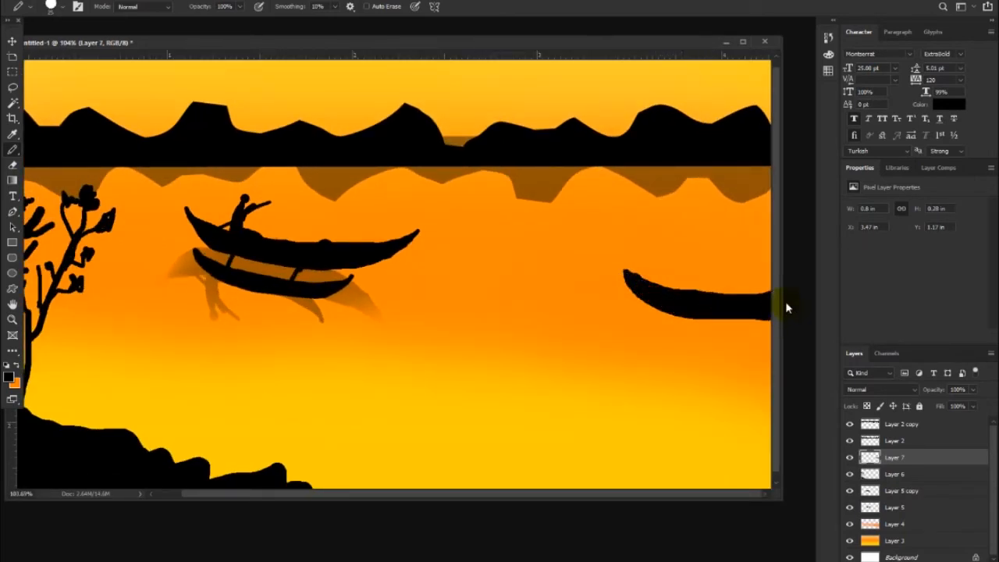
pyautogui.scroll(-3, 558, 304)
pyautogui.moveTo(556, 355); pyautogui.dragTo(544, 422)
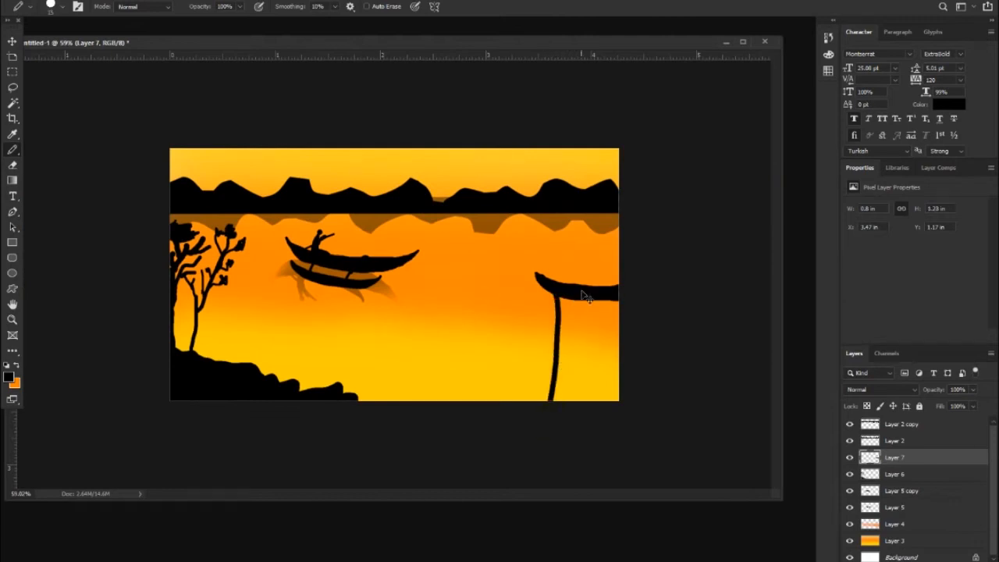
# - Enlarge the roof and post, raise them to just below the ridge, and draw a thick horizontal beam from the post
pyautogui.hotkey('ctrl', 't')
pyautogui.moveTo(577, 272); pyautogui.dragTo(578, 235)
pyautogui.moveTo(536, 318)
pyautogui.mouseDown()
pyautogui.moveTo(512, 323)
pyautogui.moveTo(619, 331)
pyautogui.mouseUp()
pyautogui.press('Return')
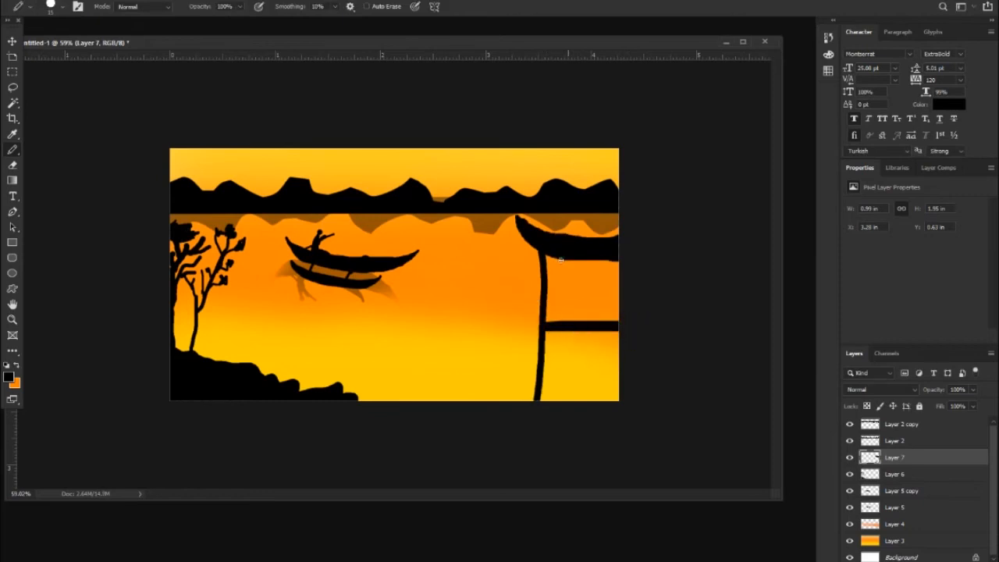
pyautogui.moveTo(581, 259); pyautogui.dragTo(572, 400)
pyautogui.hotkey('ctrl', '+')
pyautogui.press('p')
pyautogui.rightClick(14, 212)
pyautogui.click(13, 150)
pyautogui.press(']')
pyautogui.press(']')
pyautogui.press(']')
pyautogui.press(']')
pyautogui.press(']')
pyautogui.press(']')
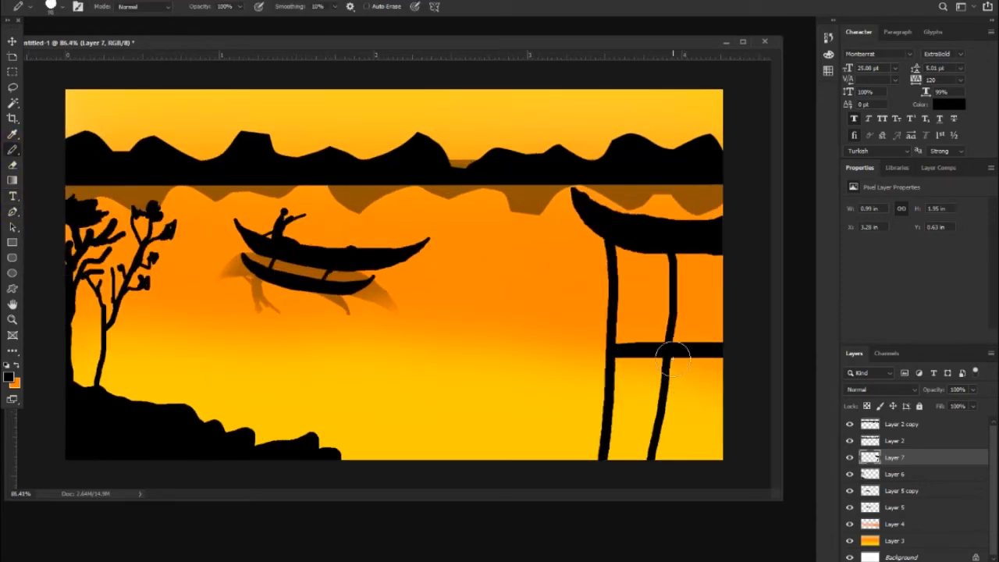
pyautogui.moveTo(618, 367); pyautogui.dragTo(718, 364)
pyautogui.hotkey('ctrl', 'z')
pyautogui.moveTo(629, 349)
pyautogui.mouseDown()
pyautogui.moveTo(730, 358)
pyautogui.moveTo(667, 372)
pyautogui.moveTo(629, 357)
pyautogui.mouseUp()
pyautogui.hotkey('ctrl', '-')
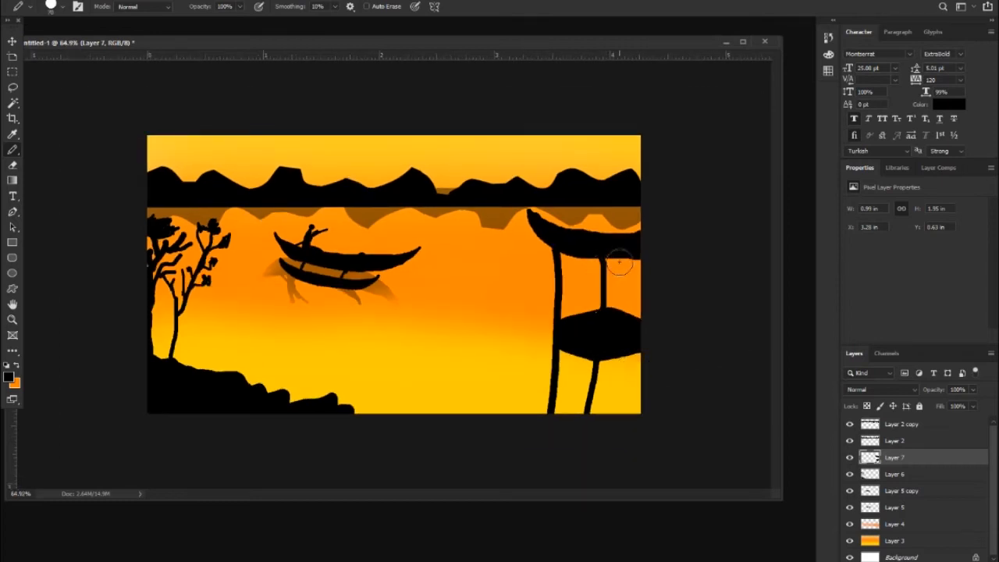
pyautogui.hotkey('ctrl', 'z')
pyautogui.hotkey('ctrl', 'z')
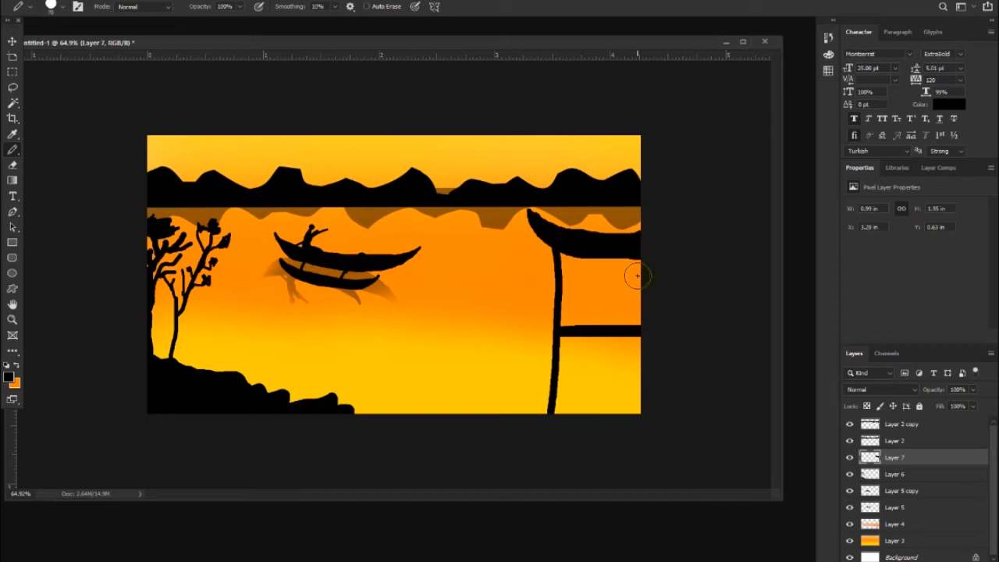
# - Draw a black figure with a round head sitting on the beam at the canvas's right edge
pyautogui.moveTo(633, 273); pyautogui.dragTo(636, 285)
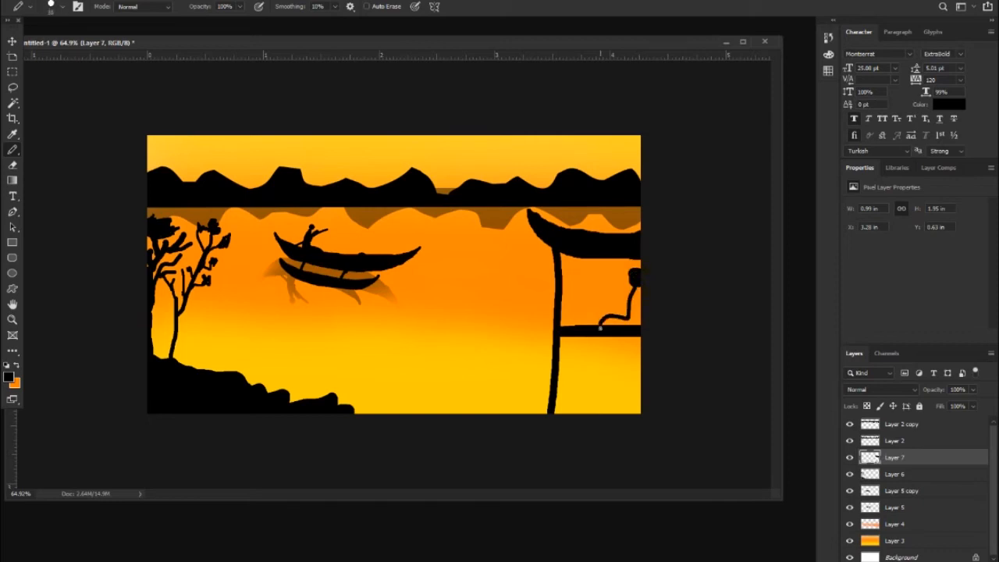
pyautogui.moveTo(608, 321)
pyautogui.mouseDown()
pyautogui.moveTo(633, 322)
pyautogui.moveTo(636, 294)
pyautogui.moveTo(643, 303)
pyautogui.moveTo(647, 292)
pyautogui.moveTo(633, 320)
pyautogui.moveTo(611, 313)
pyautogui.moveTo(598, 329)
pyautogui.moveTo(615, 319)
pyautogui.moveTo(589, 324)
pyautogui.mouseUp()
pyautogui.hotkey('ctrl', 'z')
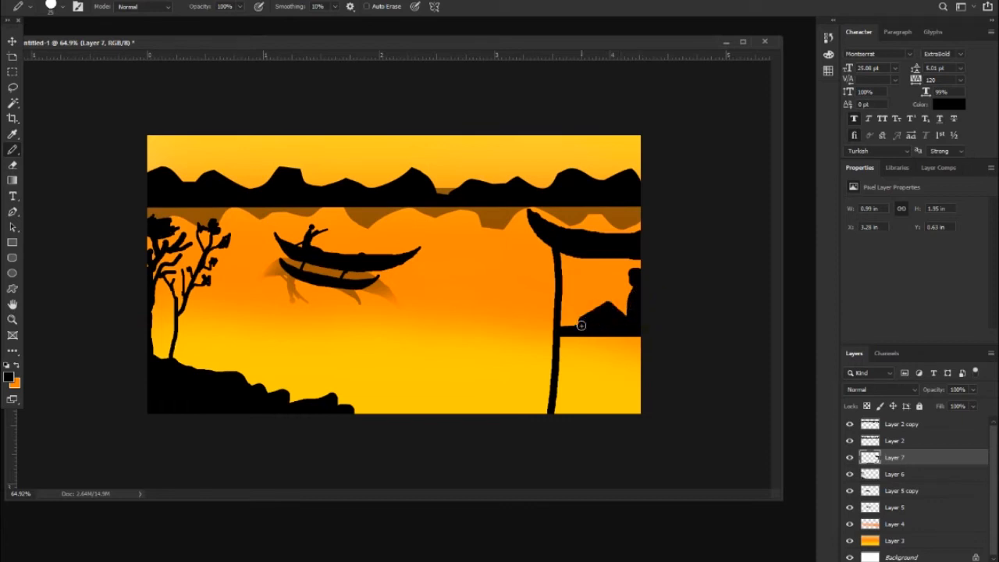
pyautogui.scroll(3, 582, 325)
pyautogui.scroll(4, 674, 345)
pyautogui.press('[')
pyautogui.press('[')
pyautogui.press('[')
pyautogui.press('[')
pyautogui.moveTo(651, 340)
pyautogui.mouseDown()
pyautogui.moveTo(644, 328)
pyautogui.moveTo(651, 344)
pyautogui.mouseUp()
pyautogui.scroll(-5, 654, 345)
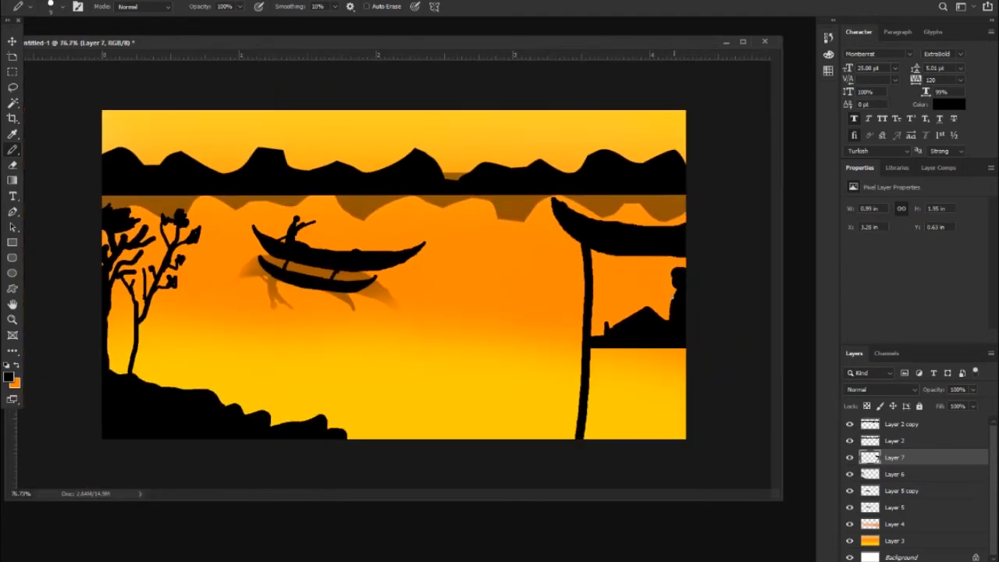
pyautogui.hotkey('ctrl', 'z')
pyautogui.hotkey('ctrl', 'z')
pyautogui.hotkey('ctrl', 'z')
pyautogui.hotkey('ctrl', 'z')
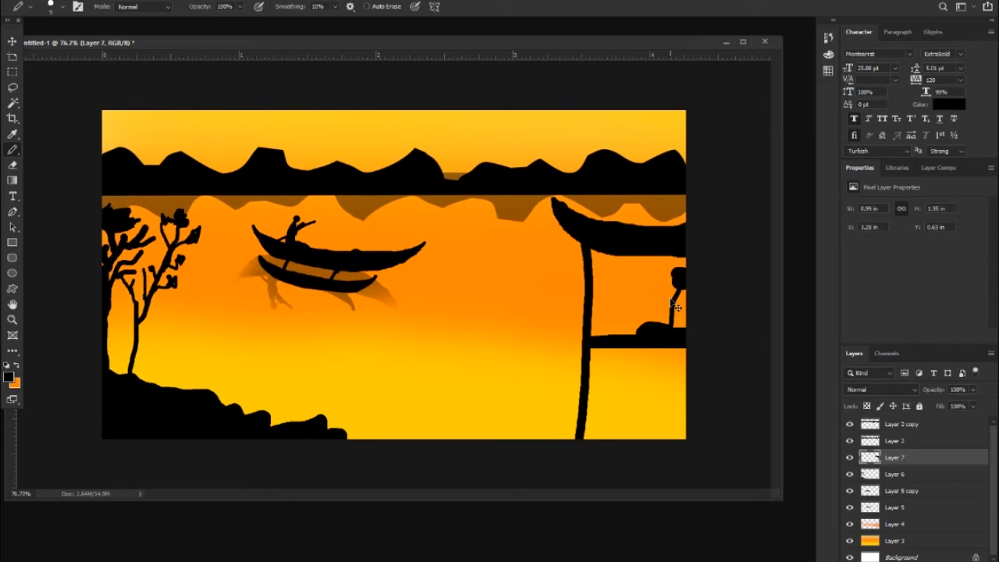
# - Fill out the seated figure's body in black and draw an outstretched arm holding an object in front of it
pyautogui.hotkey('ctrl', 'shift', 'z')
pyautogui.moveTo(663, 298)
pyautogui.mouseDown()
pyautogui.moveTo(653, 283)
pyautogui.moveTo(647, 294)
pyautogui.mouseUp()
pyautogui.scroll(-2, 659, 279)
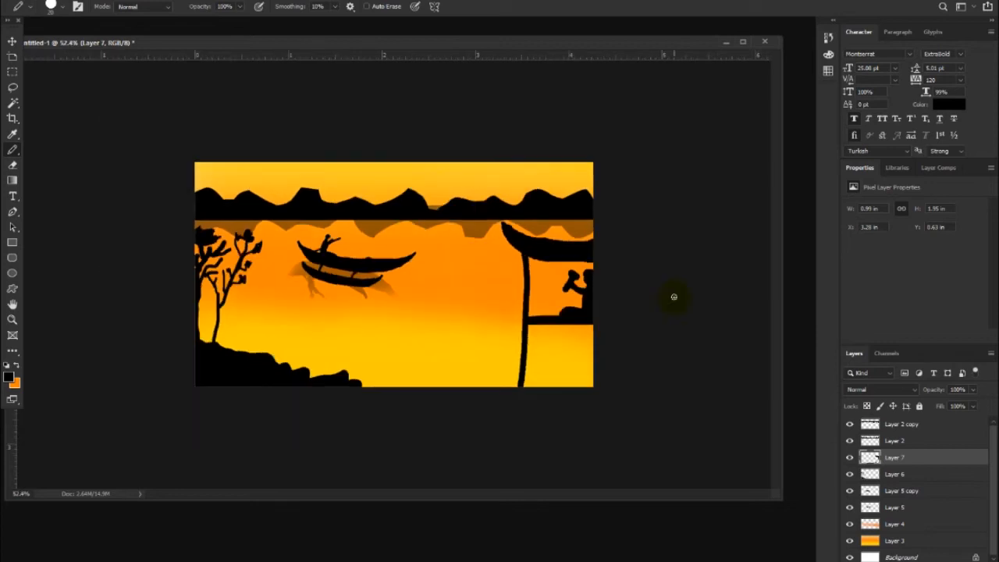
pyautogui.hotkey('ctrl', 'z')
pyautogui.moveTo(566, 289); pyautogui.dragTo(563, 295)
# - Draw a small clump of rounded black shapes on the hut's beam between the post and the seated figure
pyautogui.scroll(-4, 560, 295)
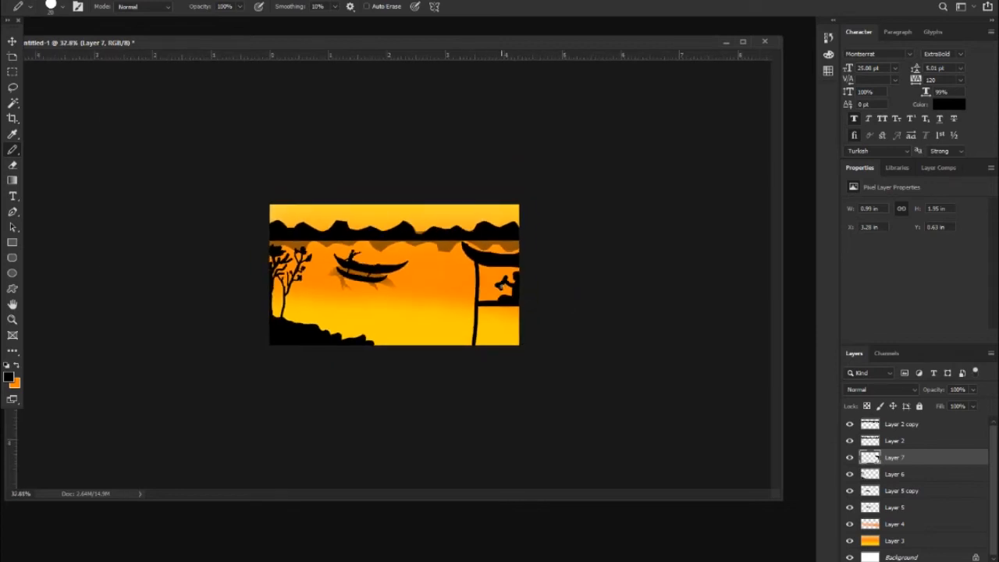
pyautogui.scroll(8, 503, 286)
pyautogui.moveTo(623, 335); pyautogui.dragTo(647, 340)
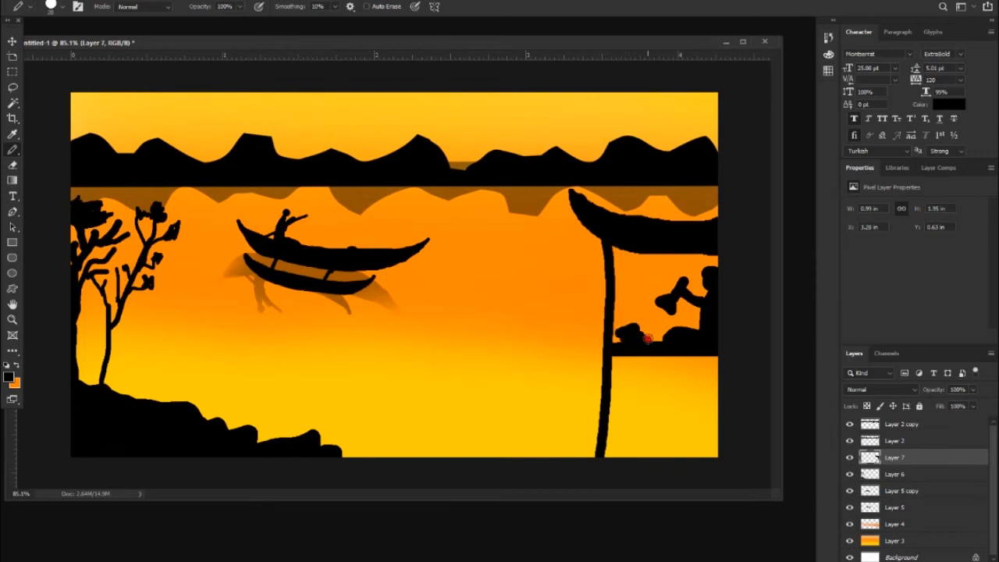
# - Create a new layer and change the orange foreground color to a bright yellow
pyautogui.click(17, 364)
pyautogui.hotkey('ctrl', 'shift', 'alt', 'n')
pyautogui.click(9, 377)
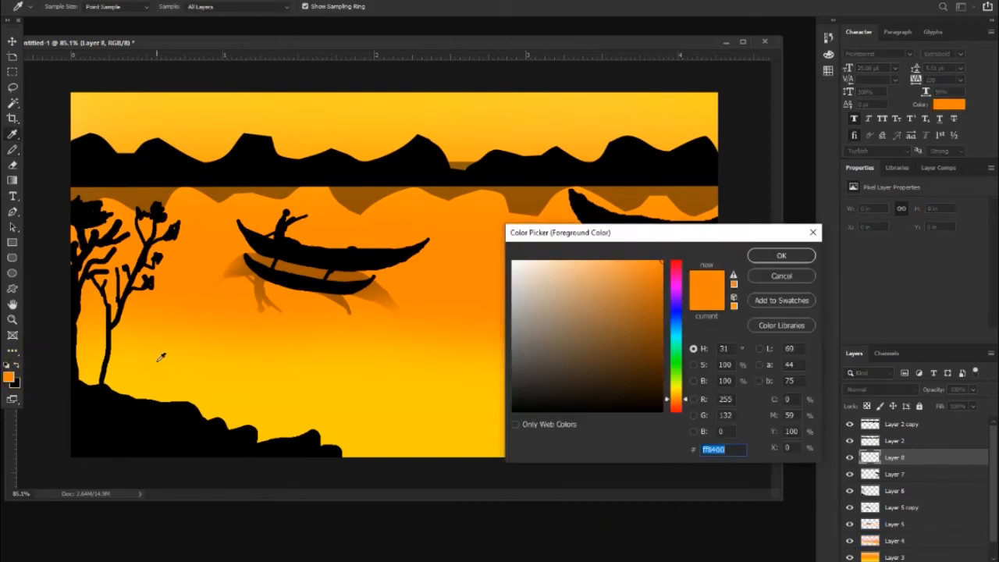
pyautogui.moveTo(679, 396); pyautogui.dragTo(679, 389)
pyautogui.click(771, 257)
# - Switch to the Brush tool and shrink the soft brush to 45 px
pyautogui.rightClick(13, 151)
pyautogui.click(61, 150)
pyautogui.press('[')
pyautogui.press('[')
pyautogui.press('[')
pyautogui.press('[')
pyautogui.press('[')
pyautogui.press('[')
pyautogui.press('[')
pyautogui.press('[')
pyautogui.press('[')
pyautogui.moveTo(661, 305); pyautogui.dragTo(654, 318)
pyautogui.moveTo(908, 455); pyautogui.dragTo(897, 474)
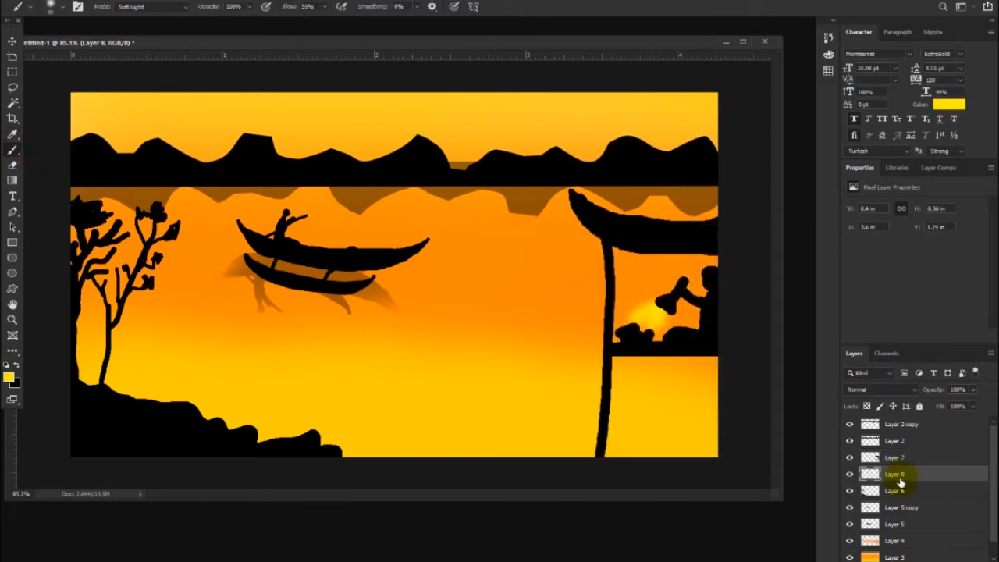
pyautogui.hotkey('ctrl', 'z')
pyautogui.hotkey('ctrl', 'z')
# - Paint a soft yellow glow between the figure's held object and the clump, and move the glow's layer beneath Layer 7
pyautogui.moveTo(661, 309); pyautogui.dragTo(654, 334)
pyautogui.moveTo(906, 457); pyautogui.dragTo(898, 480)
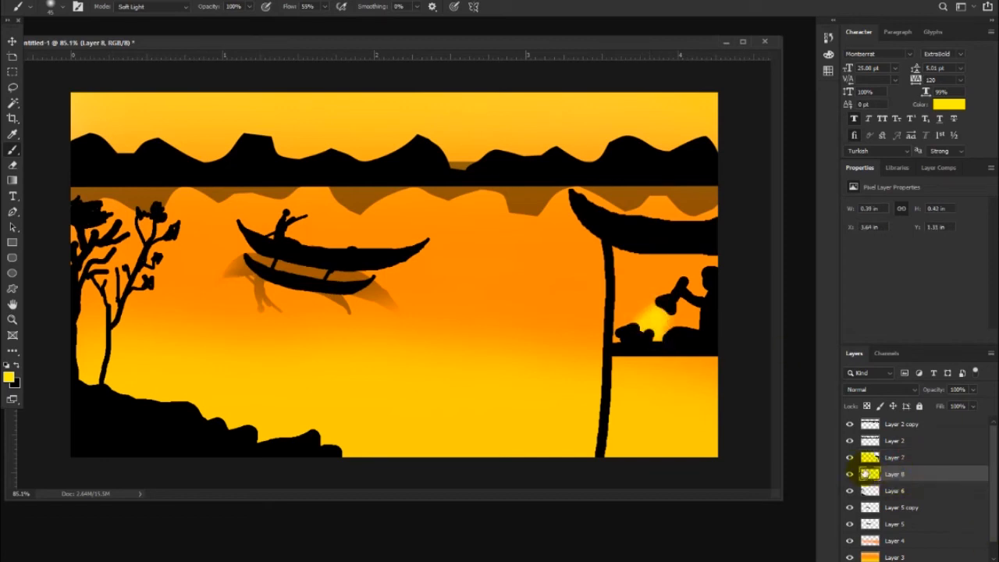
# - With a thin black Pencil, draw the figure's second arm holding a curved stick that reaches down toward the clump on the beam
pyautogui.rightClick(13, 149)
pyautogui.click(61, 161)
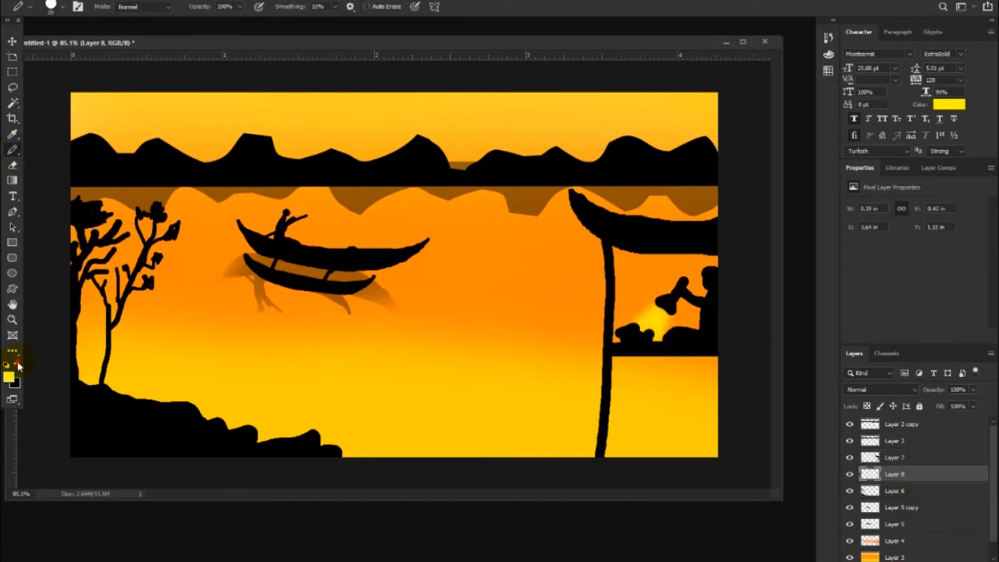
pyautogui.press('x')
pyautogui.moveTo(689, 322)
pyautogui.mouseDown()
pyautogui.moveTo(702, 320)
pyautogui.moveTo(645, 330)
pyautogui.mouseUp()
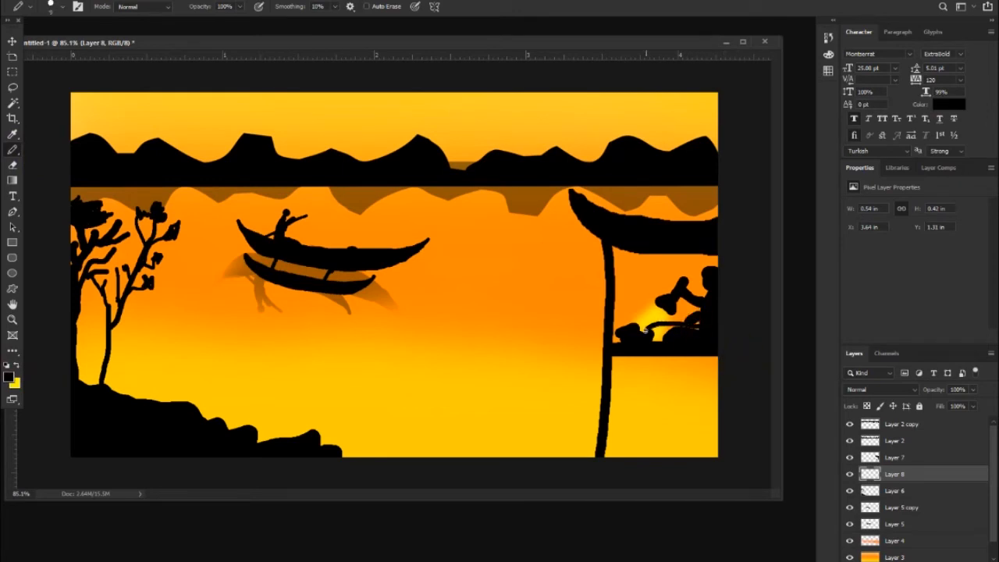
pyautogui.hotkey('ctrl', 'z')
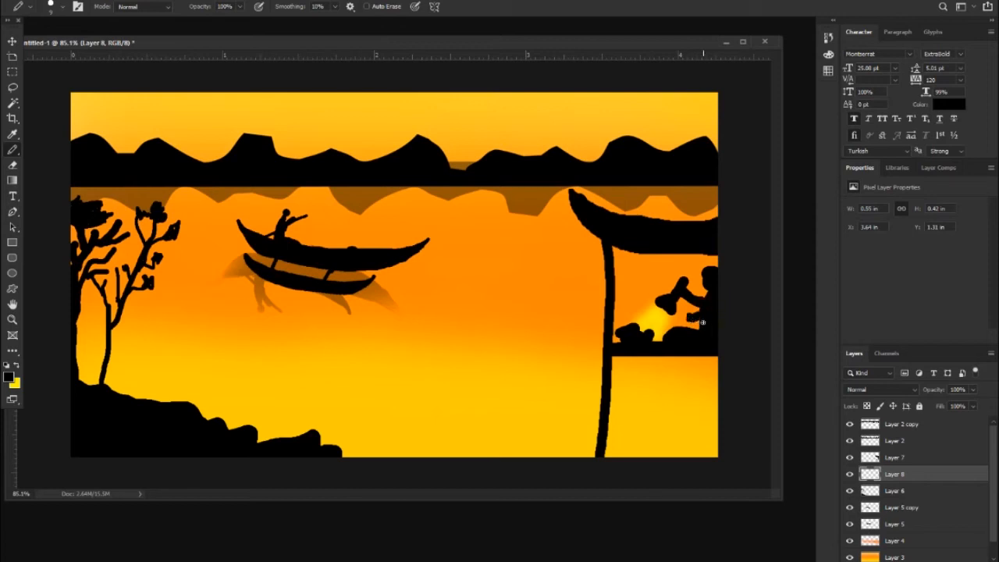
pyautogui.moveTo(700, 323); pyautogui.dragTo(652, 333)
pyautogui.hotkey('ctrl', 'z')
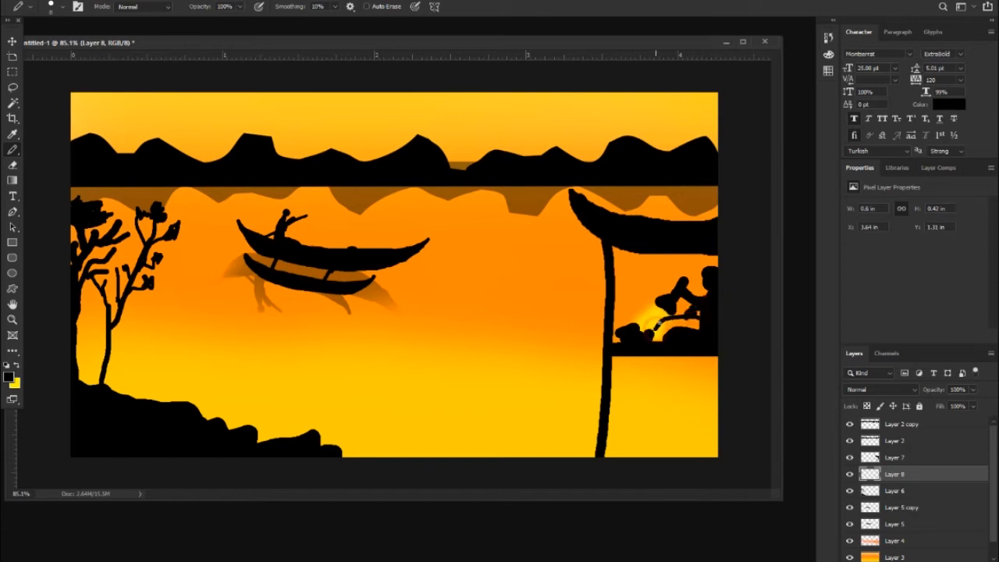
# - Erase the semi-transparent patch in the ridge's central dip on Layer 2 copy
pyautogui.scroll(-3, 566, 321)
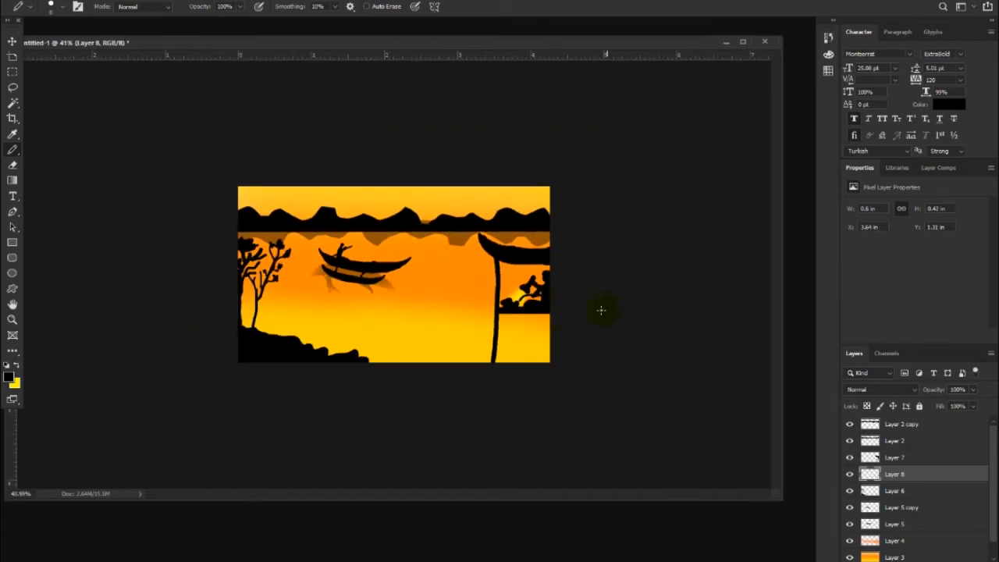
pyautogui.scroll(4, 485, 291)
pyautogui.scroll(-5, 492, 302)
pyautogui.scroll(2, 316, 265)
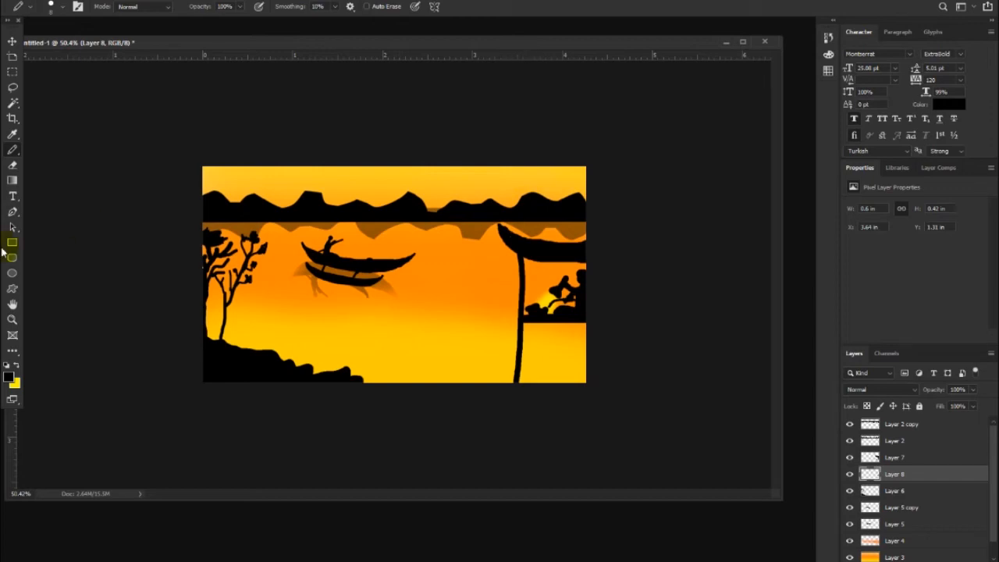
pyautogui.scroll(6, 385, 250)
pyautogui.scroll(-3, 323, 71)
pyautogui.click(12, 41)
pyautogui.click(461, 163)
pyautogui.click(11, 165)
pyautogui.click(457, 142)
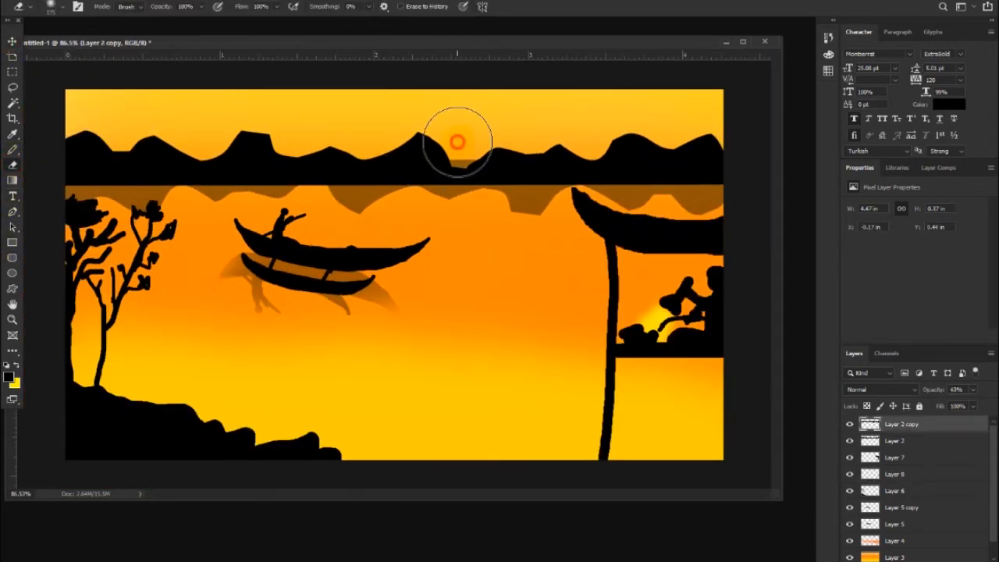
pyautogui.rightClick(470, 133)
pyautogui.click(546, 256)
pyautogui.click(461, 136)
pyautogui.scroll(-3, 362, 191)
pyautogui.click(12, 42)
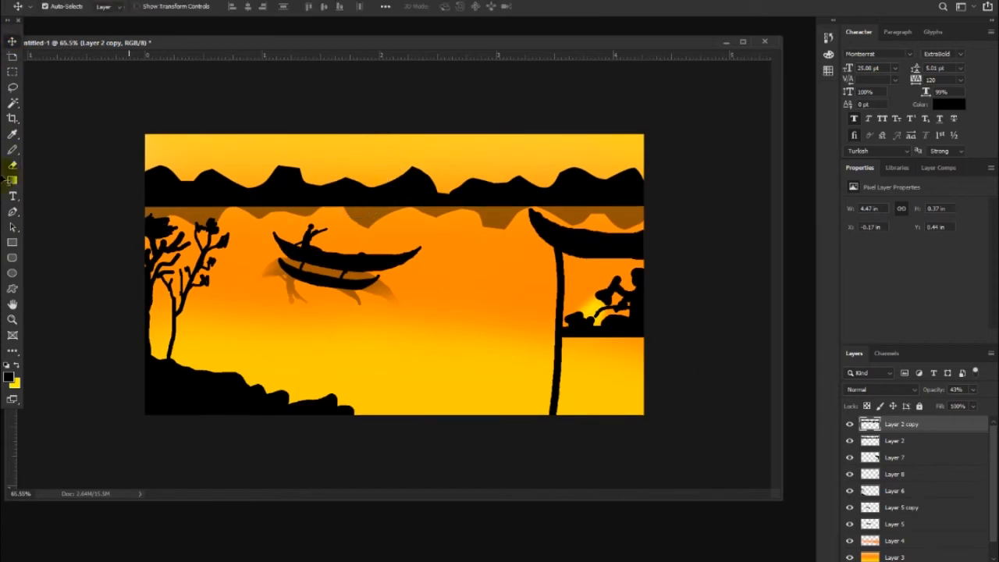
# - On a new layer, draw a small black flying bird with raised wings in the sky above the ridge with the Pencil tool
pyautogui.click(12, 150)
pyautogui.scroll(2, 292, 136)
pyautogui.hotkey('ctrl', 'shift', 'alt', 'n')
pyautogui.moveTo(323, 124); pyautogui.dragTo(341, 127)
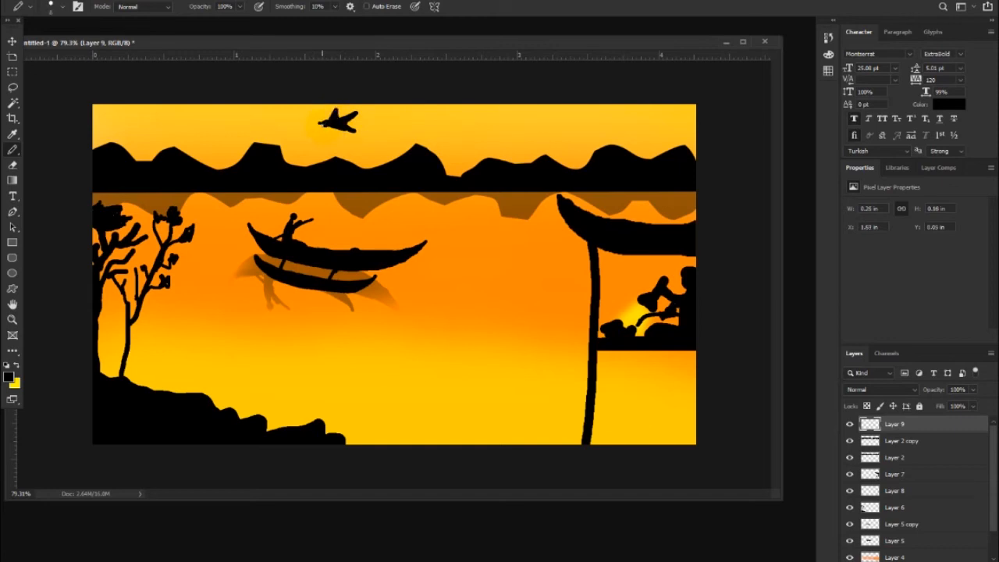
pyautogui.moveTo(320, 123); pyautogui.dragTo(326, 124)
pyautogui.scroll(-13, 335, 123)
pyautogui.scroll(12, 372, 194)
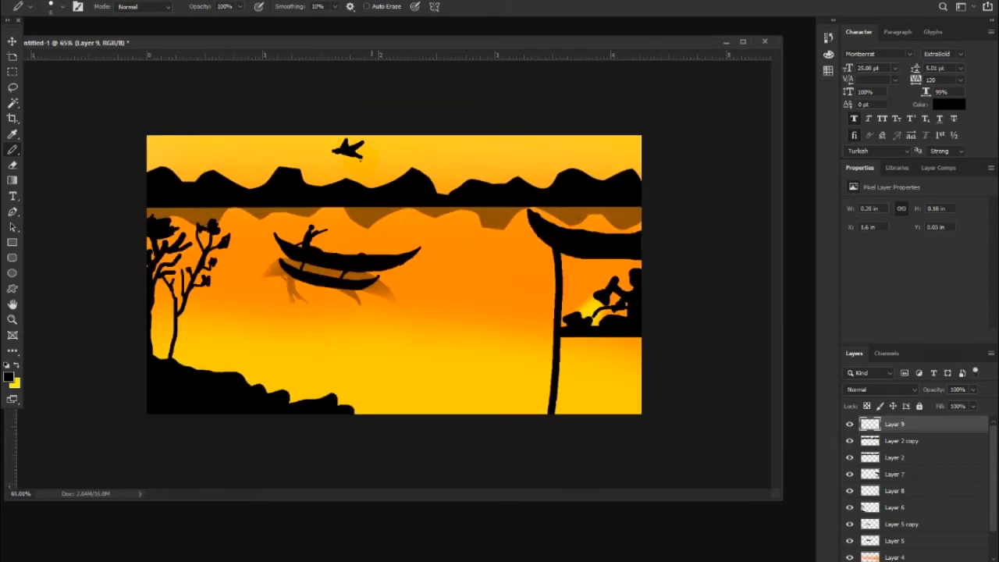
pyautogui.scroll(-10, 323, 161)
pyautogui.scroll(14, 351, 109)
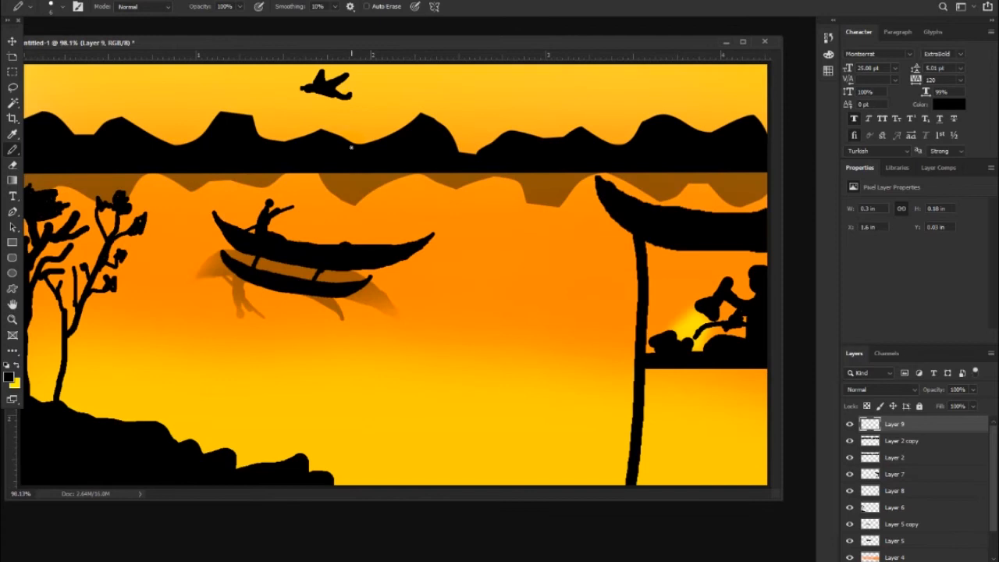
pyautogui.moveTo(355, 108)
pyautogui.mouseDown()
pyautogui.moveTo(294, 91)
pyautogui.moveTo(325, 81)
pyautogui.mouseUp()
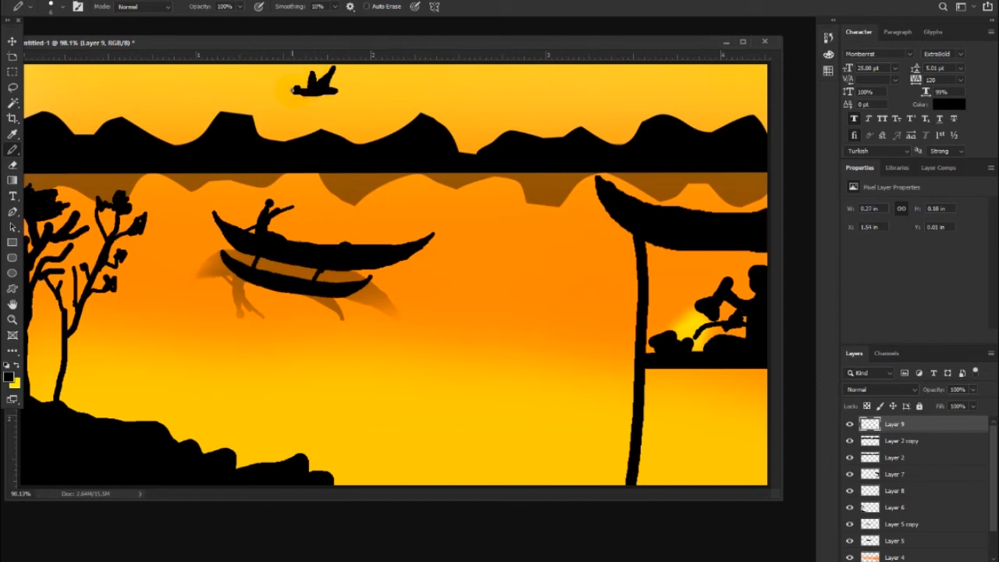
# - Shrink the bird and duplicate it twice, arranging the three birds as a small flock at the sky's upper edge
pyautogui.scroll(-5, 283, 107)
pyautogui.hotkey('ctrl', 't')
pyautogui.moveTo(363, 190)
pyautogui.mouseDown()
pyautogui.moveTo(381, 203)
pyautogui.moveTo(370, 285)
pyautogui.moveTo(363, 209)
pyautogui.moveTo(382, 192)
pyautogui.mouseUp()
pyautogui.press('Return')
pyautogui.hotkey('ctrl', 'j')
pyautogui.click(11, 41)
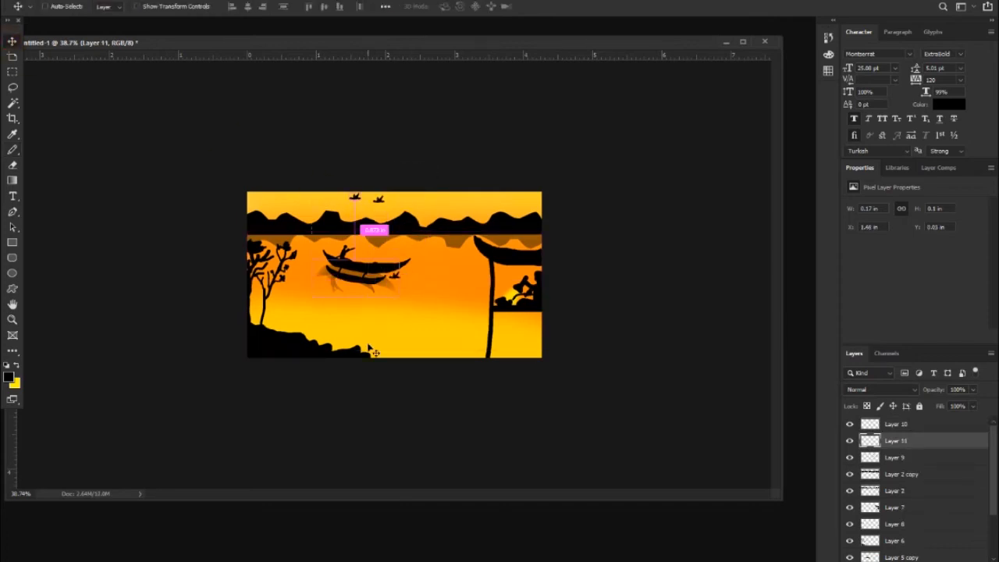
pyautogui.keyDown('ctrl'); pyautogui.moveTo(398, 277); pyautogui.dragTo(371, 195); pyautogui.keyUp('ctrl')
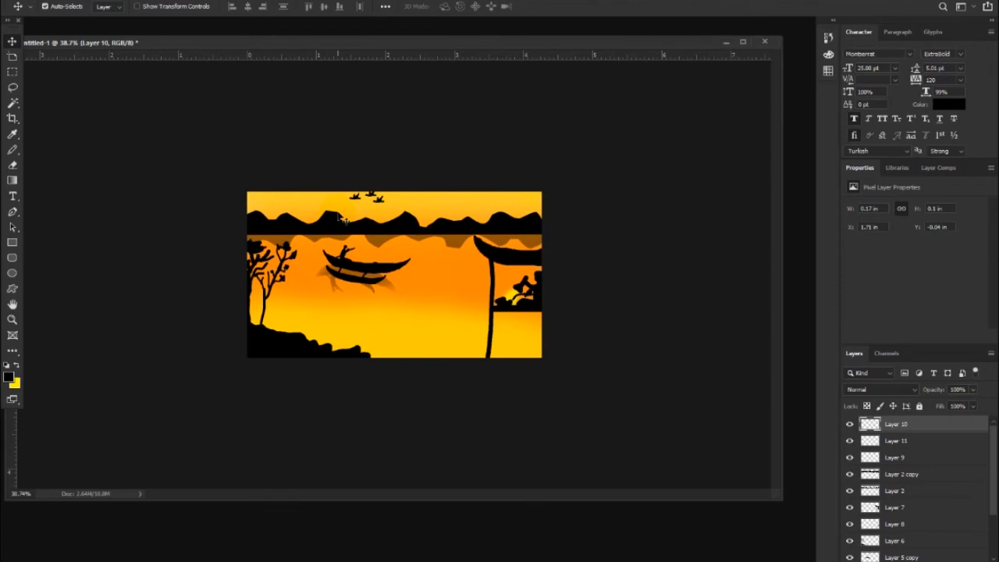
pyautogui.scroll(5, 375, 205)
pyautogui.scroll(-3, 365, 139)
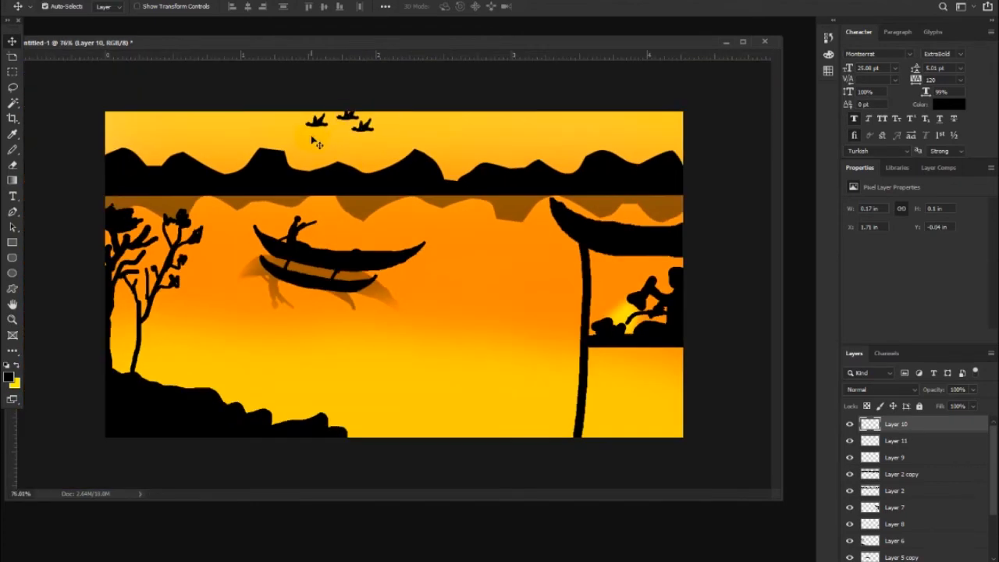
pyautogui.click(12, 150)
pyautogui.moveTo(193, 120); pyautogui.dragTo(185, 130)
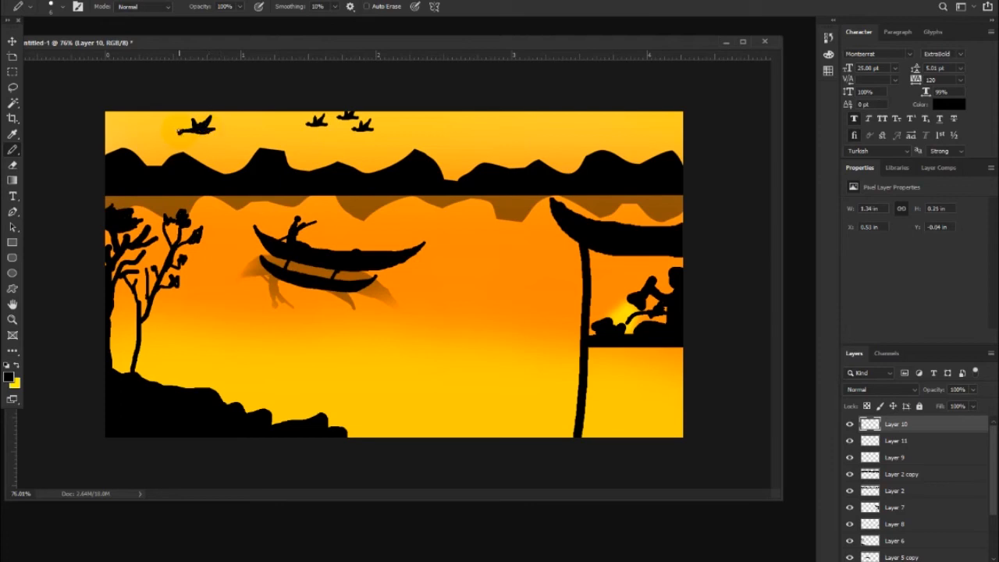
pyautogui.hotkey('ctrl', 'z')
pyautogui.hotkey('ctrl', 'z')
pyautogui.hotkey('ctrl', 'z')
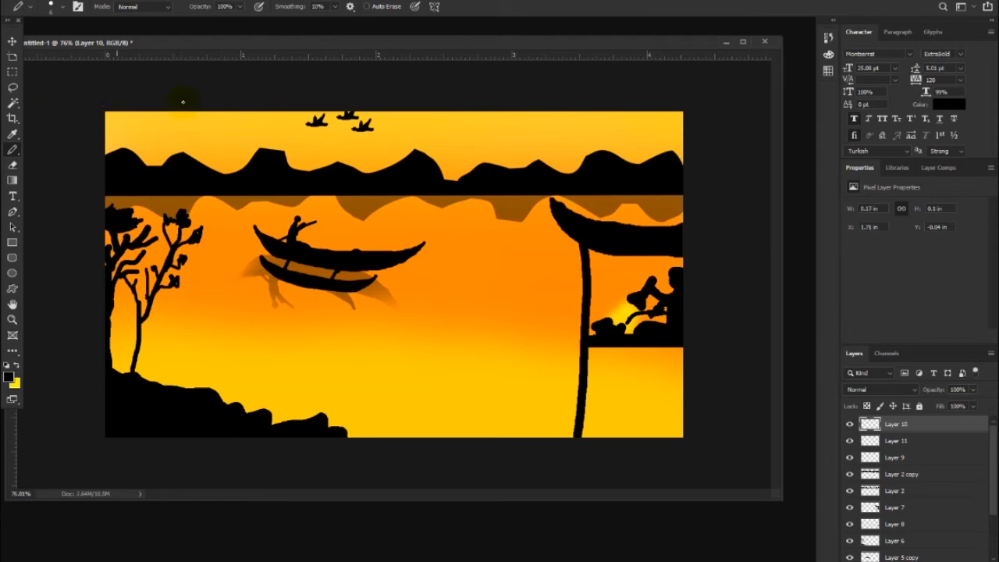
# - Copy one of the flock's birds, place the copy in the sky above the hut's roof and enlarge it
pyautogui.scroll(-5, 113, 100)
pyautogui.keyDown('ctrl'); pyautogui.click(347, 183); pyautogui.keyUp('ctrl')
pyautogui.hotkey('ctrl', 'c')
pyautogui.hotkey('ctrl', 'v')
pyautogui.moveTo(346, 184); pyautogui.dragTo(325, 184)
pyautogui.moveTo(397, 276); pyautogui.dragTo(518, 199)
pyautogui.hotkey('ctrl', 't')
pyautogui.click(12, 42)
pyautogui.hotkey('ctrl', 't')
pyautogui.press('Return')
pyautogui.scroll(-3, 930, 463)
pyautogui.scroll(1, 921, 461)
# - On a new layer beneath Layer 2, paint a round yellow sun about 0.42 in wide, and shift the larger bird to the sun's left edge
pyautogui.click(897, 457)
pyautogui.click(959, 560)
pyautogui.moveTo(903, 472); pyautogui.dragTo(903, 474)
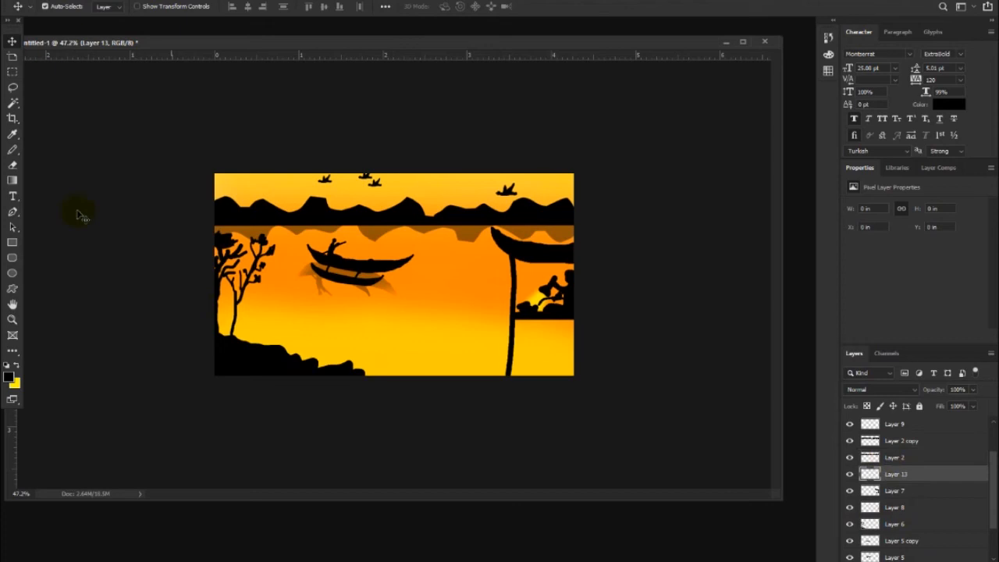
pyautogui.click(11, 150)
pyautogui.press('x')
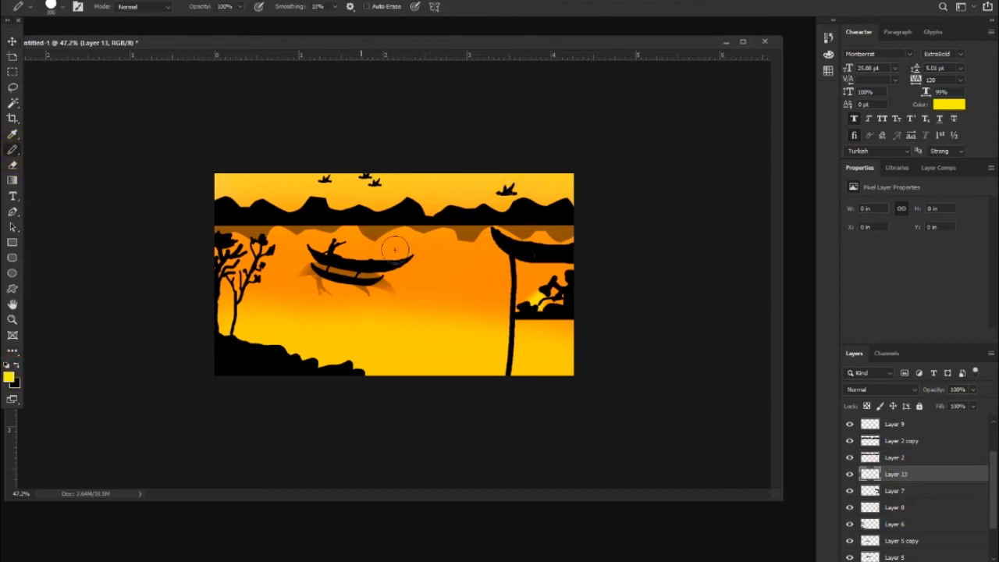
pyautogui.click(504, 197)
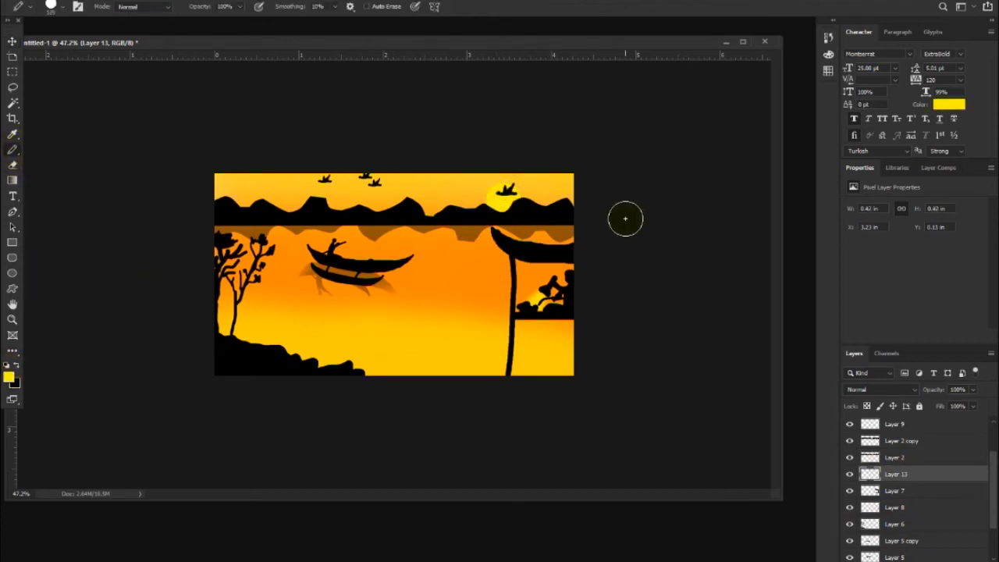
pyautogui.moveTo(508, 190); pyautogui.dragTo(487, 195)
pyautogui.rightClick(887, 423)
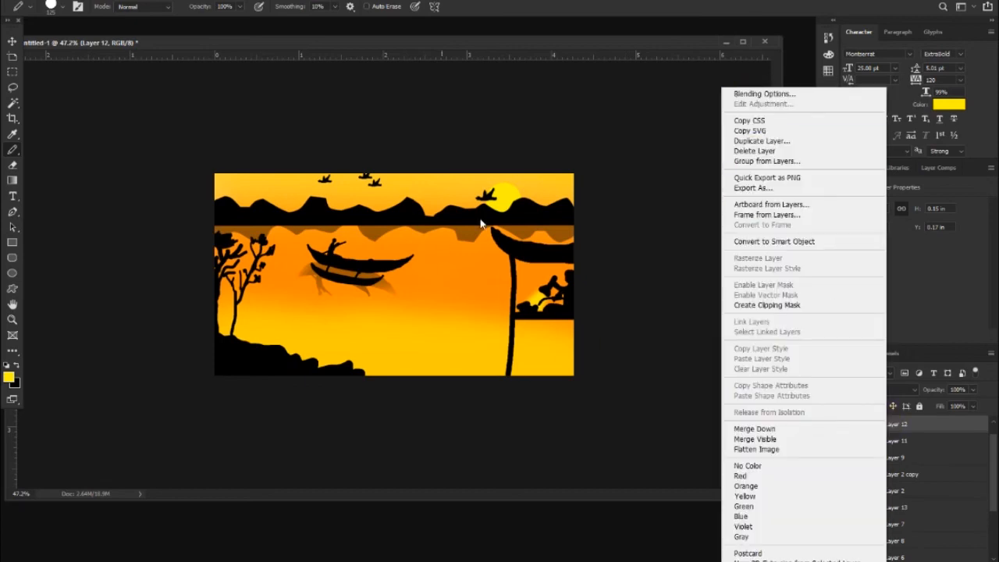
pyautogui.click(764, 94)
pyautogui.click(542, 454)
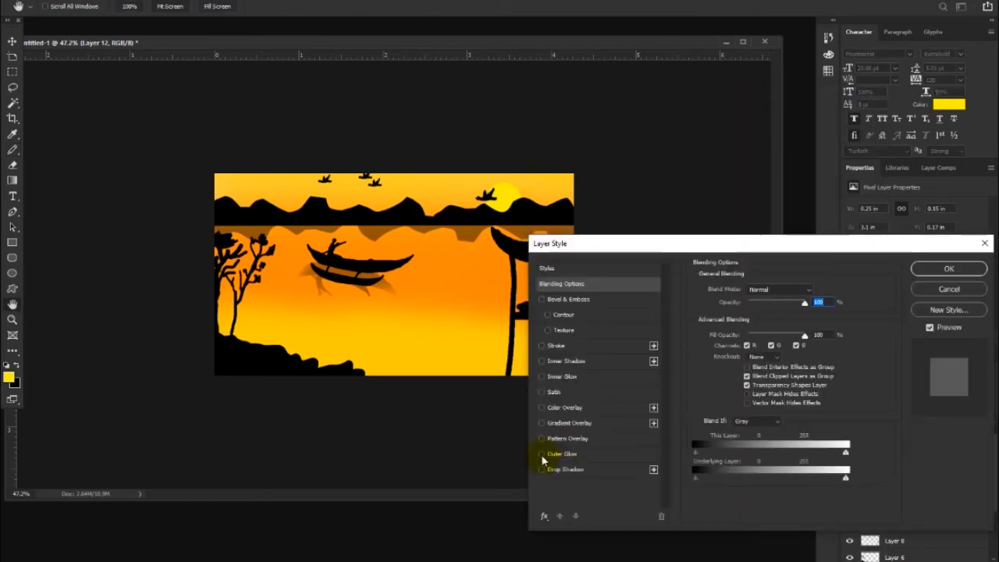
pyautogui.click(938, 290)
# - Add an Outer Glow effect to the sun's layer with a bright yellow glow color
pyautogui.keyDown('ctrl'); pyautogui.click(508, 195); pyautogui.keyUp('ctrl')
pyautogui.rightClick(937, 507)
pyautogui.click(878, 19)
pyautogui.click(551, 456)
pyautogui.click(717, 326)
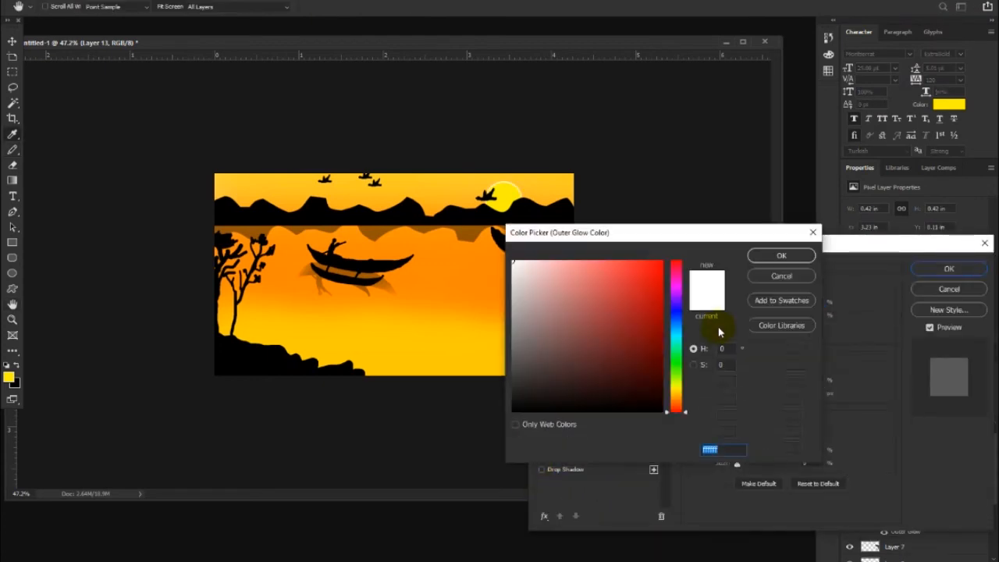
pyautogui.click(661, 262)
pyautogui.click(782, 256)
# - Set the sun's Outer Glow to Normal blend mode, 100% opacity, 11% spread and 54 px size
pyautogui.moveTo(740, 396); pyautogui.dragTo(743, 398)
pyautogui.click(762, 290)
pyautogui.click(759, 329)
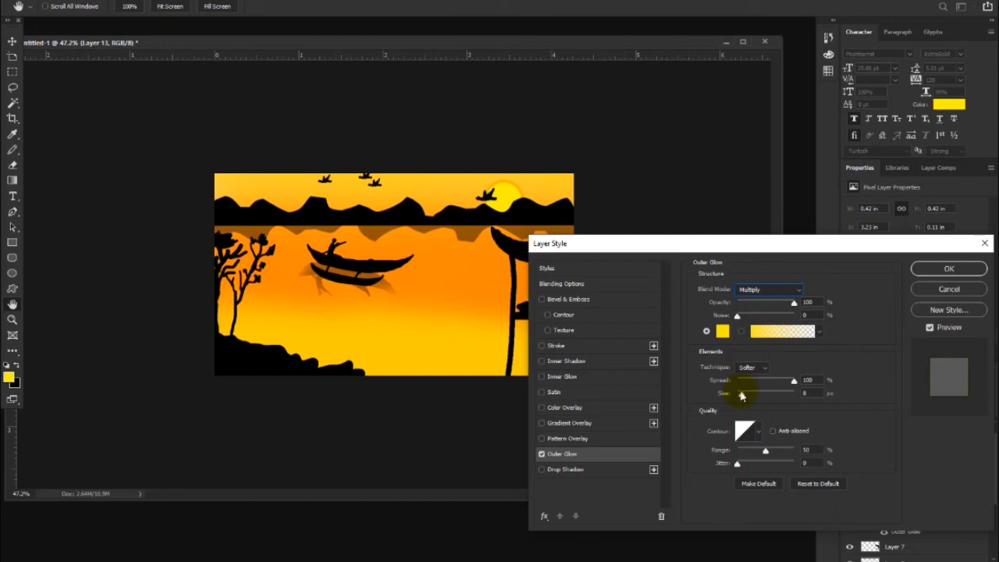
pyautogui.click(757, 291)
pyautogui.click(754, 299)
pyautogui.click(732, 382)
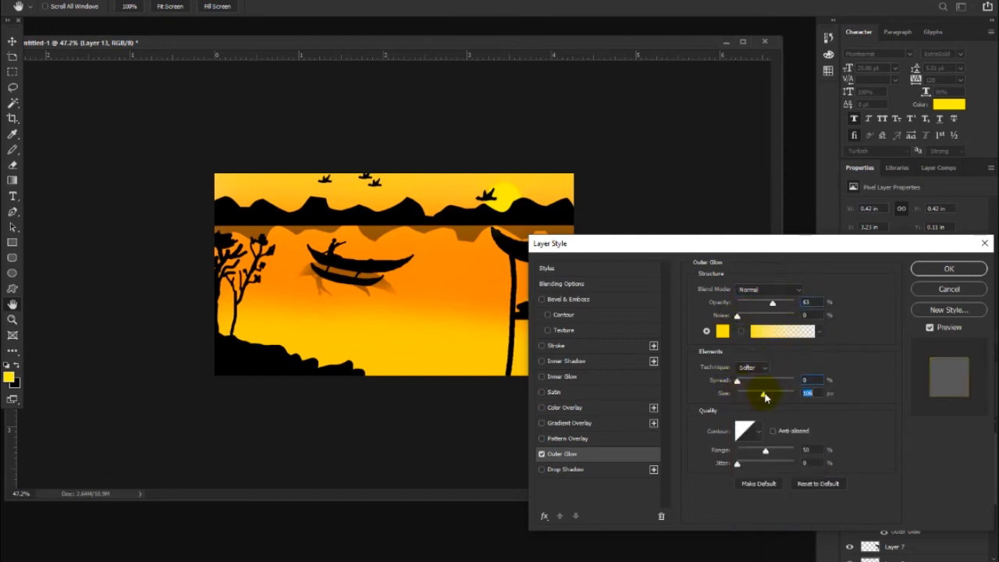
pyautogui.click(736, 382)
pyautogui.moveTo(763, 393); pyautogui.dragTo(777, 393)
pyautogui.moveTo(773, 303); pyautogui.dragTo(793, 302)
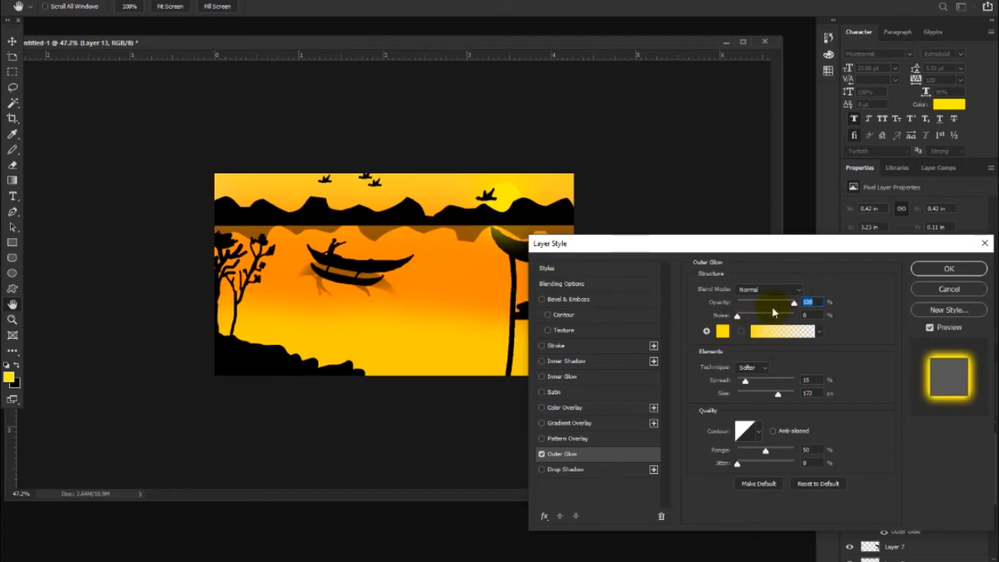
pyautogui.moveTo(777, 393); pyautogui.dragTo(743, 381)
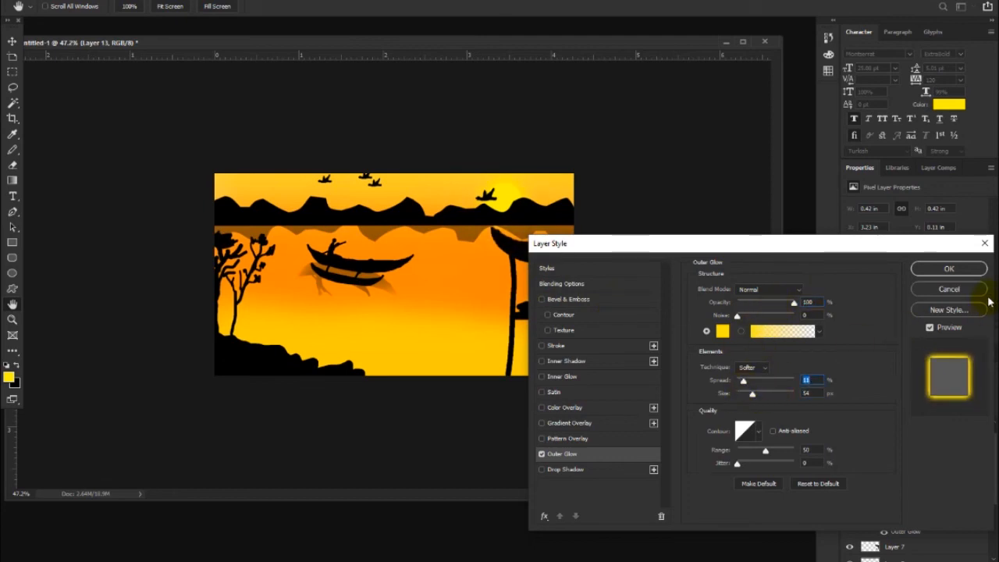
pyautogui.click(949, 269)
pyautogui.scroll(4, 500, 181)
pyautogui.scroll(-5, 604, 142)
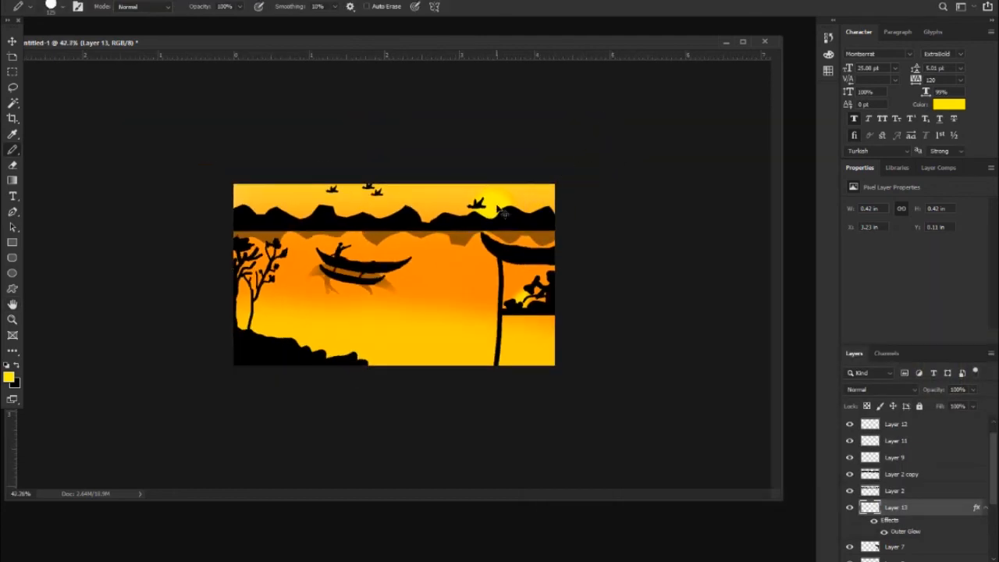
# - Place a copy of the sun on the water beneath Layer 7 and stretch it into a slanted reflection about 0.8 in wide
pyautogui.moveTo(504, 212); pyautogui.dragTo(484, 248)
pyautogui.scroll(-3, 897, 509)
pyautogui.moveTo(897, 509); pyautogui.dragTo(897, 515)
pyautogui.hotkey('ctrl', 't')
pyautogui.moveTo(463, 251); pyautogui.dragTo(443, 259)
pyautogui.scroll(5, 422, 254)
pyautogui.moveTo(568, 233); pyautogui.dragTo(472, 321)
pyautogui.moveTo(492, 217); pyautogui.dragTo(494, 237)
pyautogui.press('Return')
pyautogui.scroll(-5, 571, 192)
# - Paint a soft yellow glow over the sun's reflection on the water with an enlarged soft brush
pyautogui.rightClick(12, 150)
pyautogui.click(45, 148)
pyautogui.rightClick(460, 274)
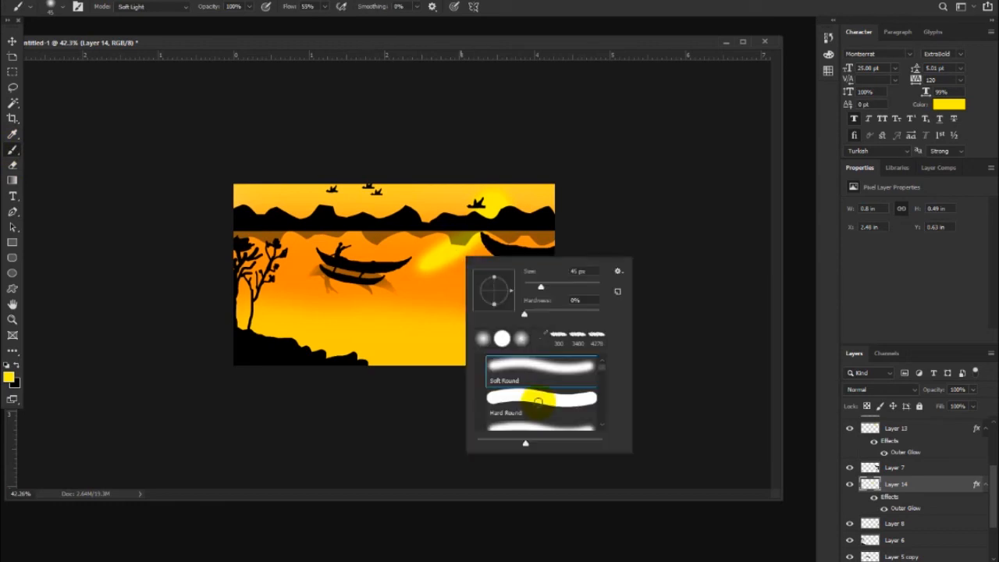
pyautogui.click(458, 245)
pyautogui.press(']')
pyautogui.press(']')
pyautogui.press(']')
pyautogui.press(']')
pyautogui.press(']')
pyautogui.hotkey('ctrl', 'z')
pyautogui.moveTo(466, 250); pyautogui.dragTo(451, 268)
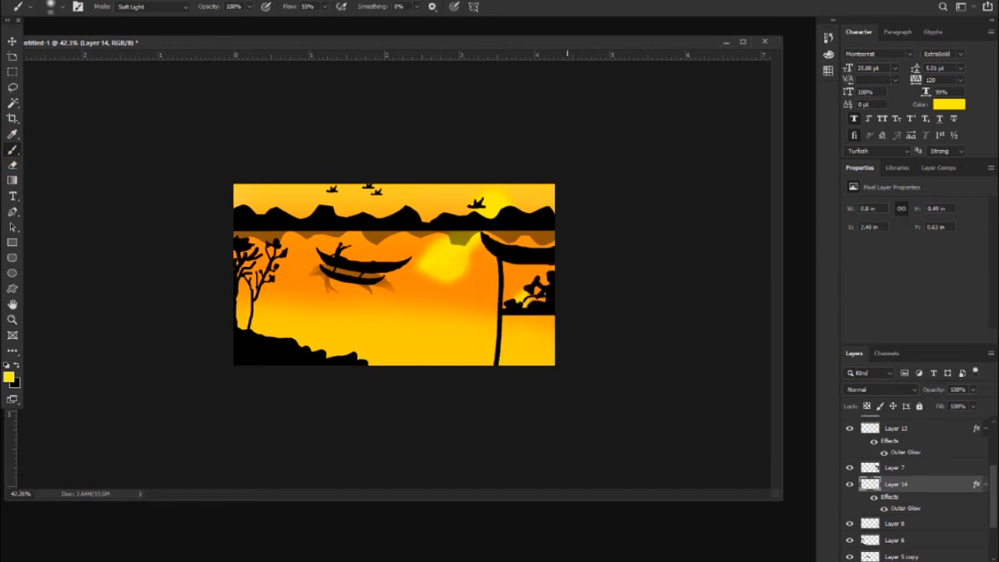
# - Undo the last glow stroke and paint a soft yellow glow over the sun's reflection on a new layer above Layer 14
pyautogui.hotkey('ctrl', 'z')
pyautogui.hotkey('ctrl', 'shift', 'alt', 'n')
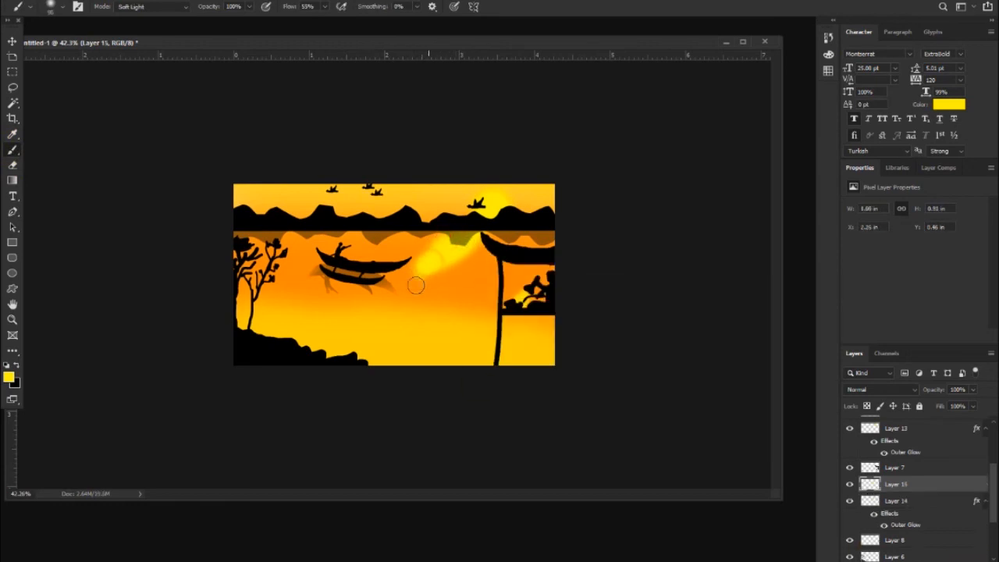
pyautogui.moveTo(452, 263)
pyautogui.mouseDown()
pyautogui.moveTo(464, 264)
pyautogui.moveTo(468, 253)
pyautogui.moveTo(458, 255)
pyautogui.mouseUp()
# - Erase along the lower end of the sun's reflection on Layer 14 with a resized eraser
pyautogui.hotkey('alt', '[')
pyautogui.click(12, 165)
pyautogui.rightClick(432, 280)
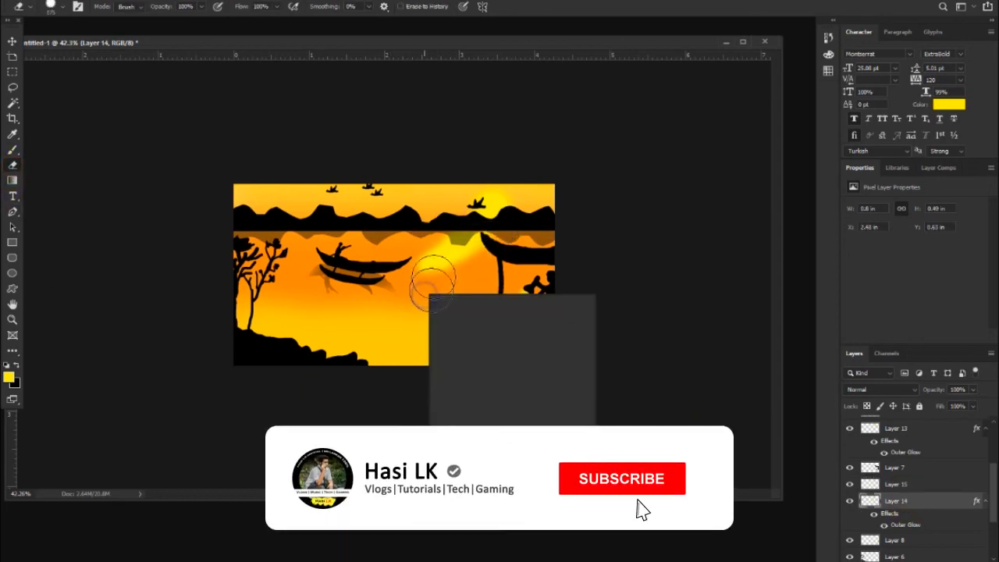
pyautogui.click(396, 267)
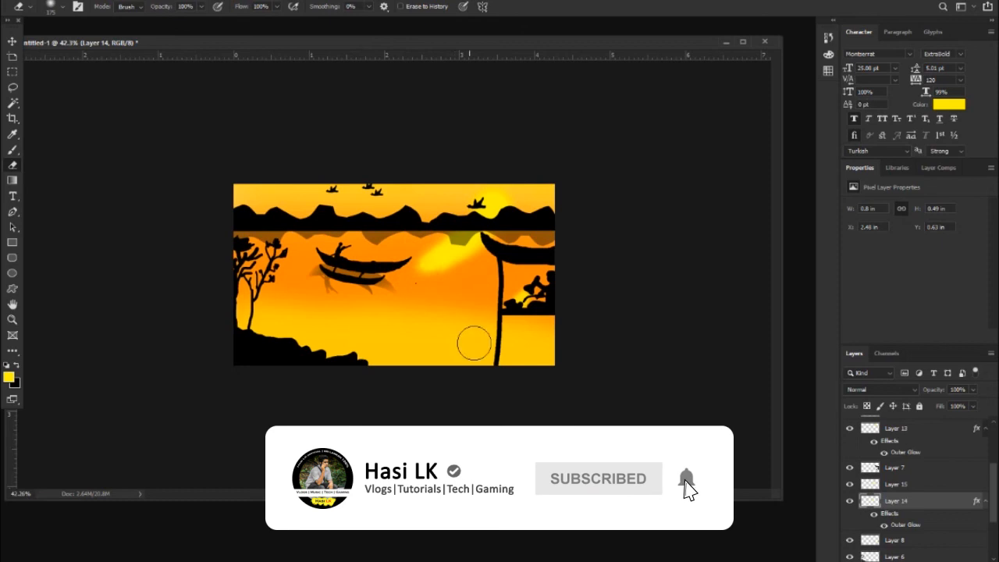
# - Turn off the Outer Glow effect on Layer 14 and paint a soft yellow patch over the reflection on the water
pyautogui.scroll(-4, 447, 319)
pyautogui.press('b')
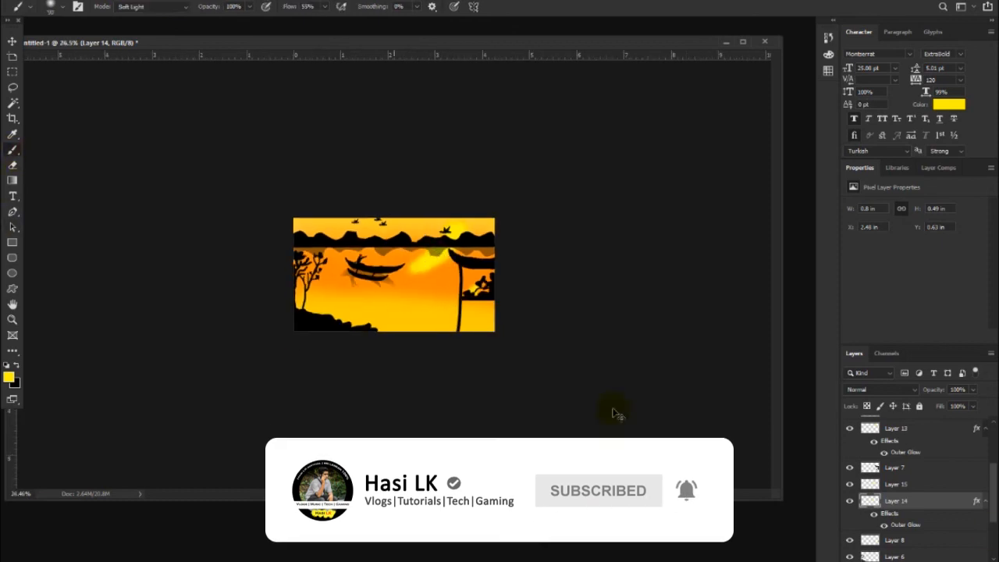
pyautogui.doubleClick(907, 525)
pyautogui.click(541, 456)
pyautogui.click(948, 270)
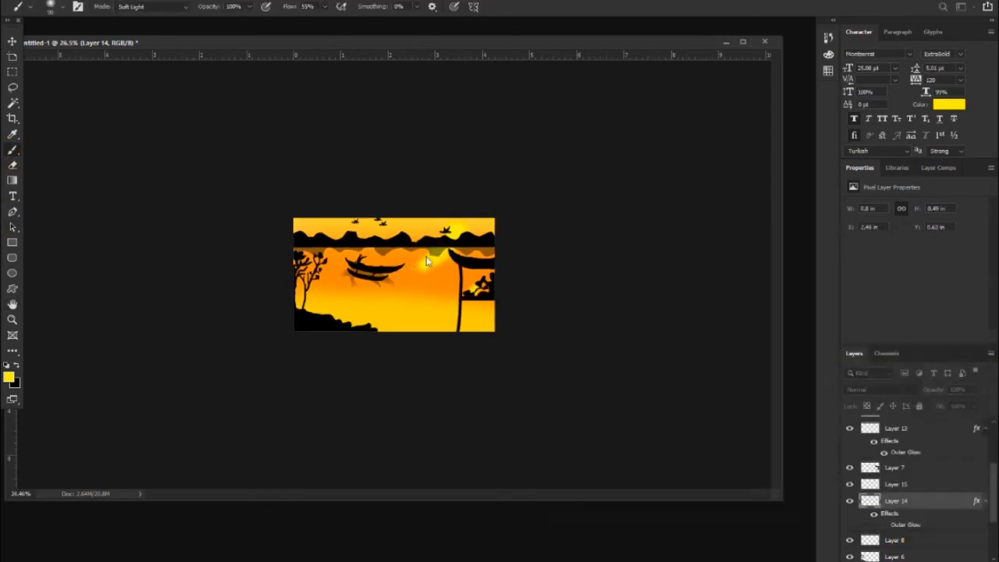
pyautogui.moveTo(418, 268); pyautogui.dragTo(418, 286)
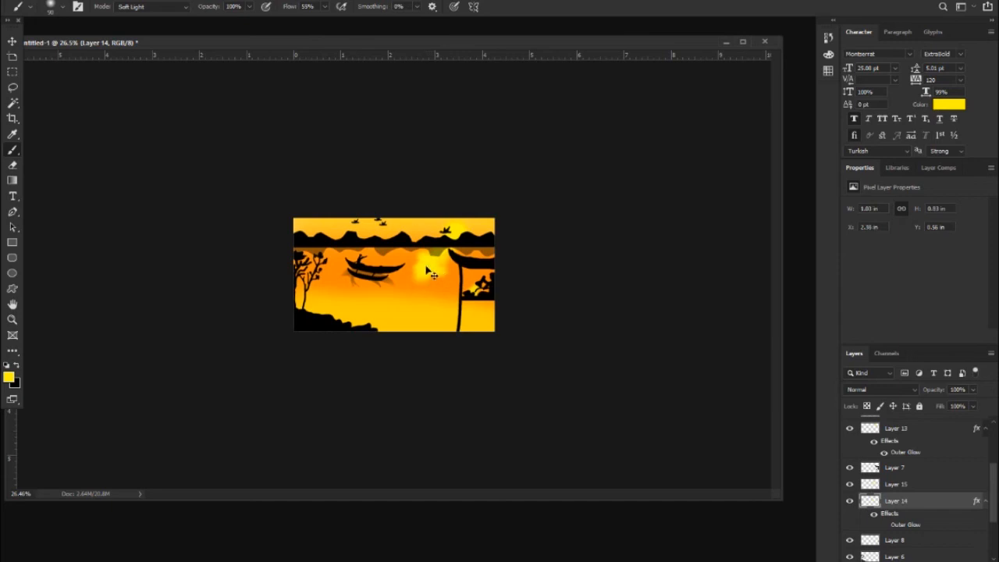
# - Transform Layers 14 and 15 together, widening the sun's reflection to 127.78% and skewing it horizontally by -16.55°
pyautogui.hotkey('alt', ']')
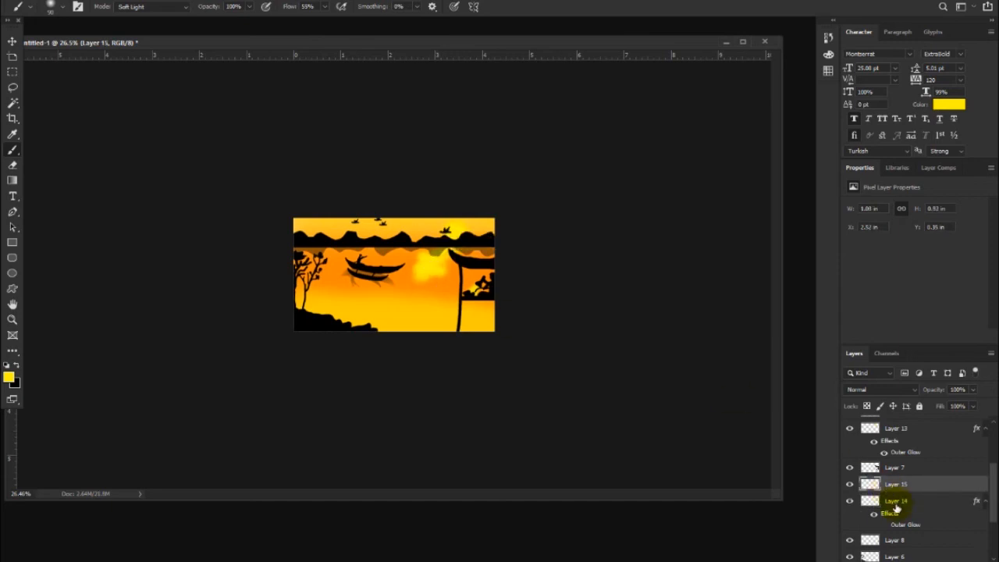
pyautogui.keyDown('shift'); pyautogui.click(896, 504); pyautogui.keyUp('shift')
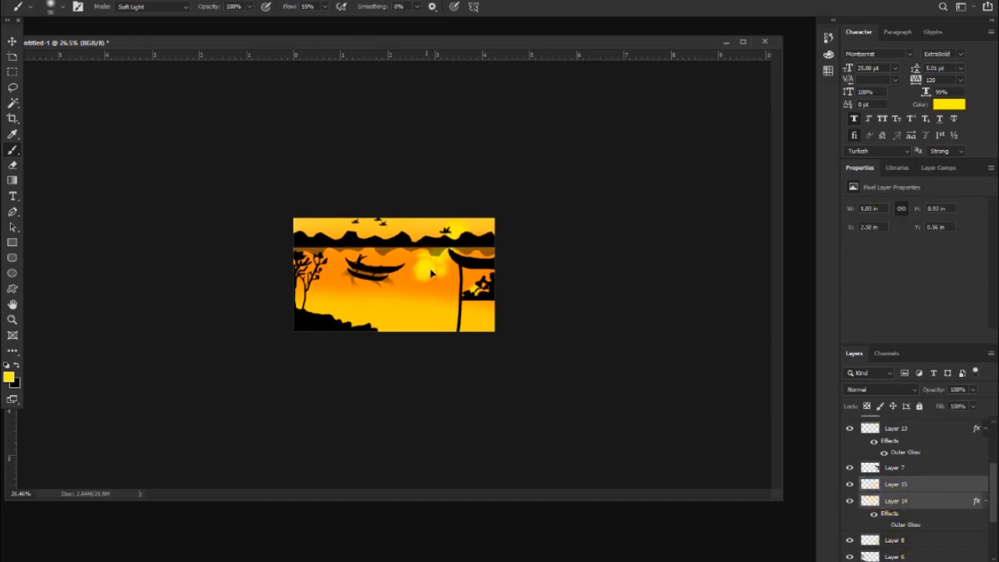
pyautogui.hotkey('ctrl', 't')
pyautogui.moveTo(413, 289); pyautogui.dragTo(397, 287)
pyautogui.click(547, 5)
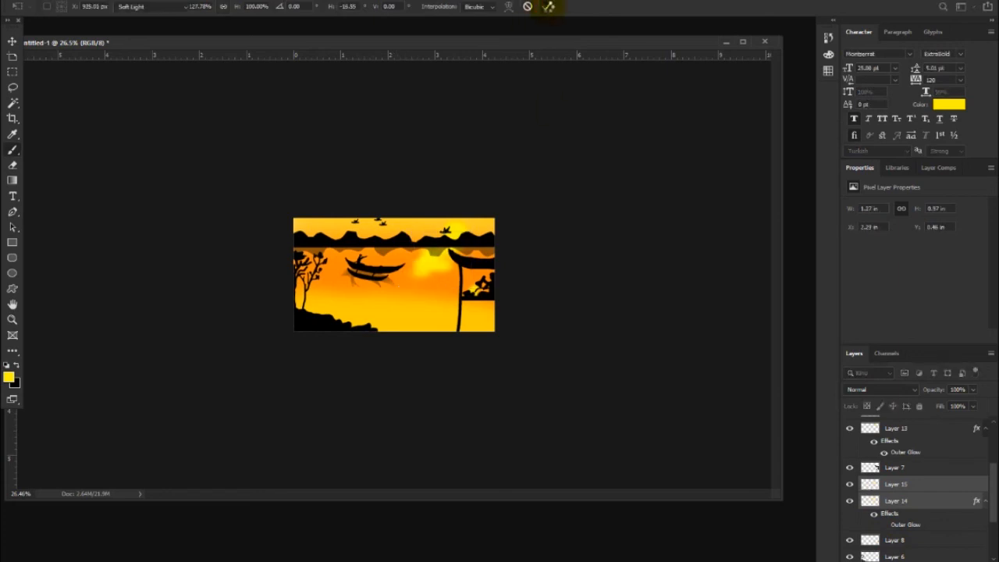
# - Increase the size of the Outer Glow around the sun on Layer 13
pyautogui.scroll(4, 417, 186)
pyautogui.keyDown('ctrl'); pyautogui.click(525, 187); pyautogui.keyUp('ctrl')
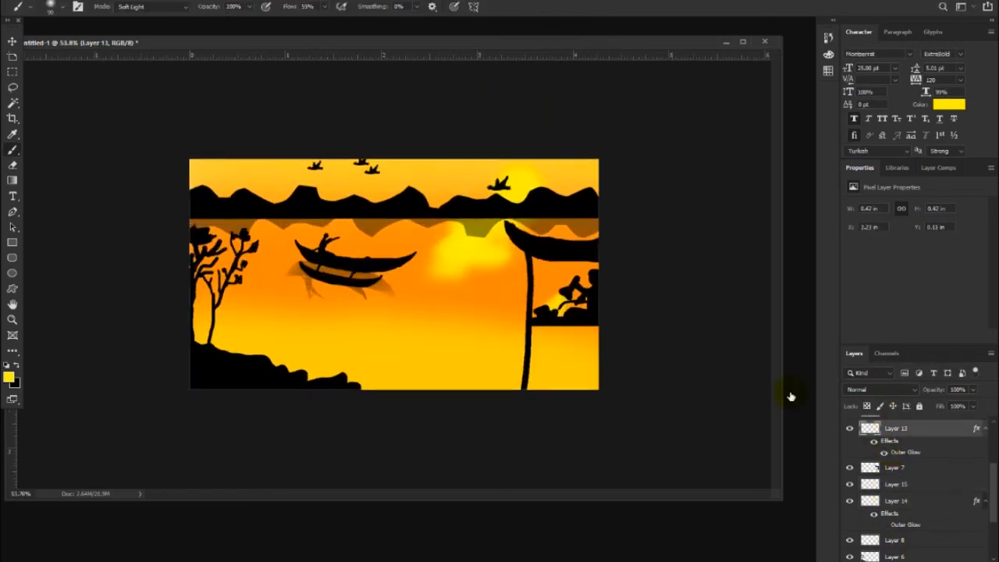
pyautogui.doubleClick(865, 435)
pyautogui.moveTo(761, 401); pyautogui.dragTo(761, 399)
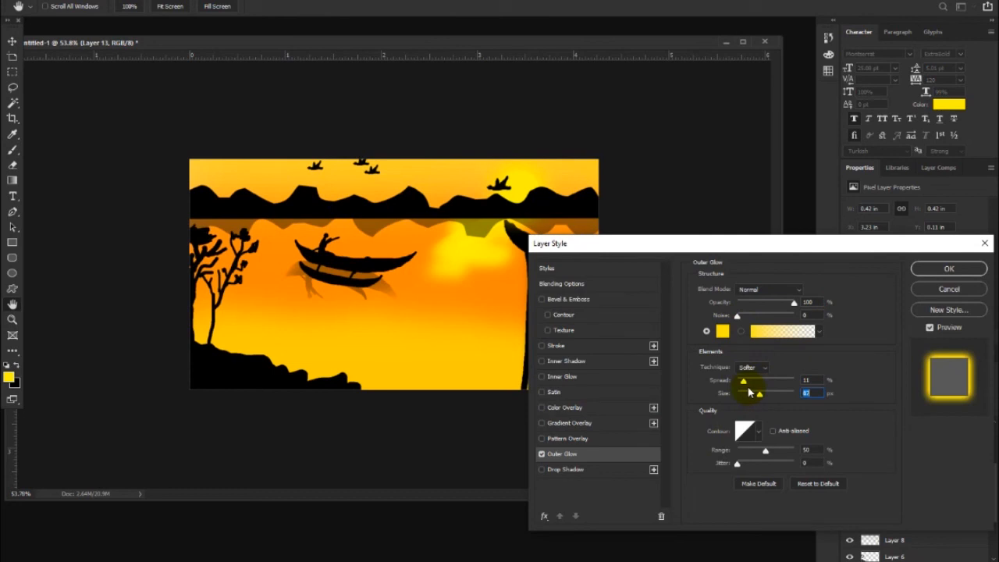
pyautogui.click(949, 270)
pyautogui.press('b')
# - Paint soft yellow light patches across the sky along the upper edge of the picture on Layer 13
pyautogui.scroll(-5, 415, 293)
pyautogui.scroll(5, 416, 293)
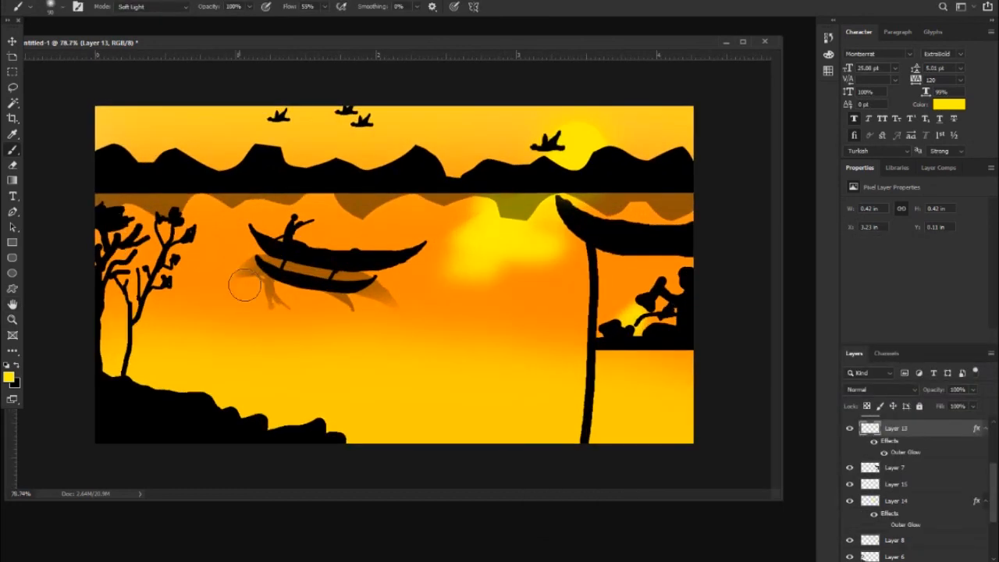
pyautogui.moveTo(112, 103)
pyautogui.mouseDown()
pyautogui.moveTo(116, 117)
pyautogui.moveTo(46, 117)
pyautogui.mouseUp()
pyautogui.moveTo(691, 110); pyautogui.dragTo(666, 112)
# - Draw a black shadow shape at the foot of the hut's post with the Pencil tool on a new layer above Layer 7
pyautogui.scroll(-2, 155, 81)
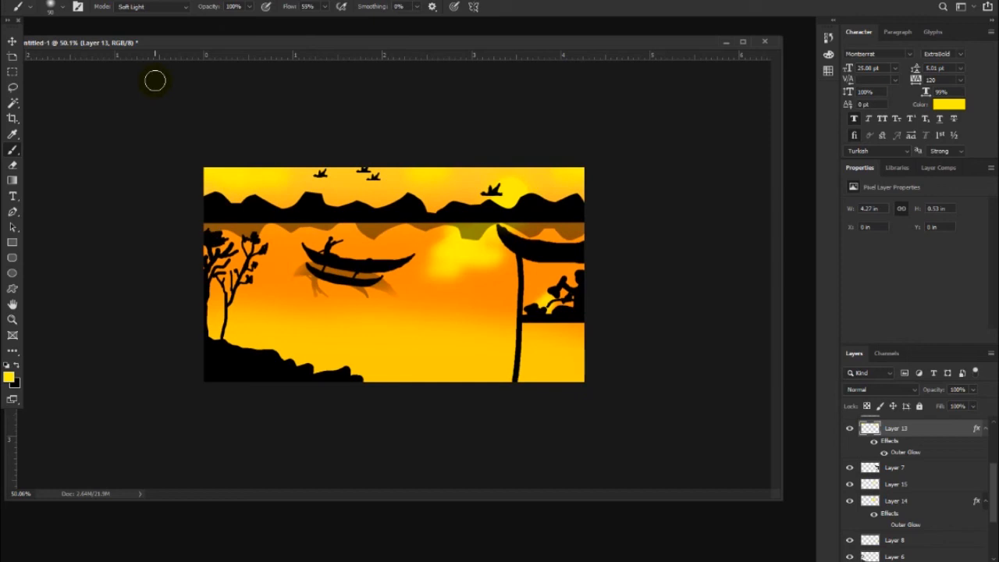
pyautogui.keyDown('ctrl'); pyautogui.click(559, 259); pyautogui.keyUp('ctrl')
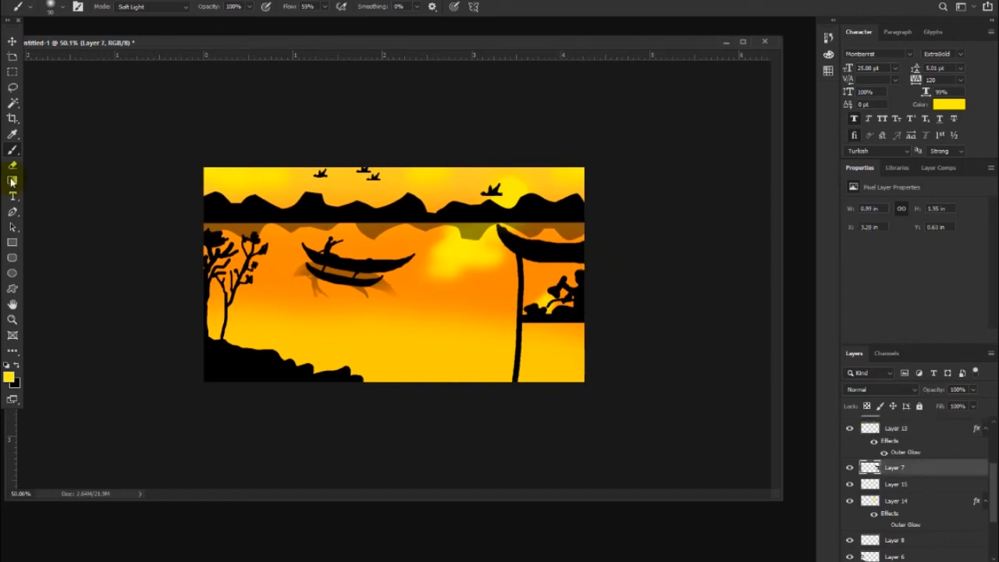
pyautogui.click(962, 560)
pyautogui.press('e')
pyautogui.click(16, 365)
pyautogui.rightClick(12, 150)
pyautogui.click(52, 161)
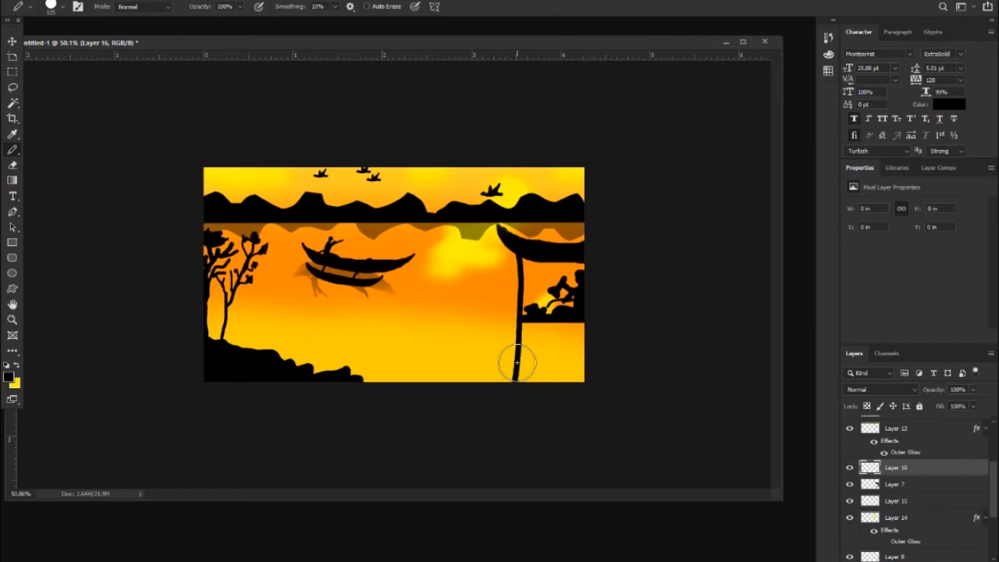
pyautogui.moveTo(516, 357)
pyautogui.mouseDown()
pyautogui.moveTo(457, 381)
pyautogui.moveTo(482, 375)
pyautogui.mouseUp()
# - Lower the post shadow layer's opacity to 27% and add more pencil strokes to fill out the shadow
pyautogui.click(973, 391)
pyautogui.moveTo(976, 403); pyautogui.dragTo(935, 406)
pyautogui.moveTo(480, 376)
pyautogui.mouseDown()
pyautogui.moveTo(479, 388)
pyautogui.moveTo(500, 378)
pyautogui.mouseUp()
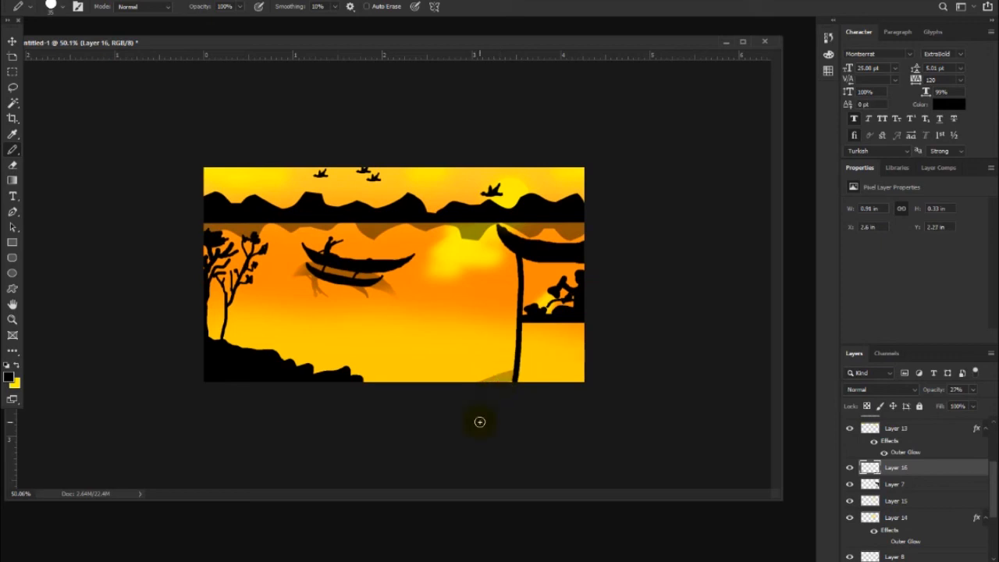
pyautogui.scroll(-2, 482, 417)
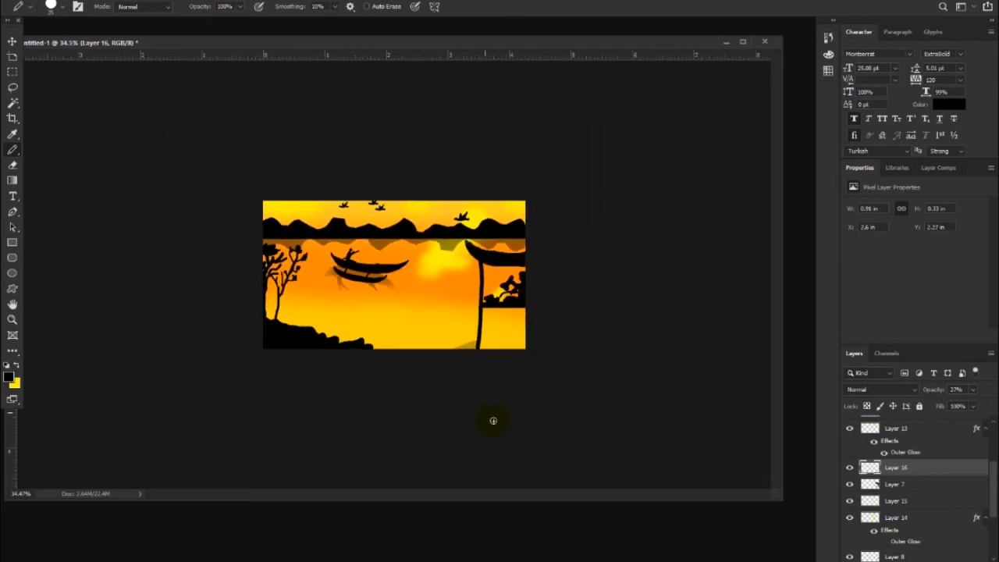
pyautogui.scroll(2, 287, 223)
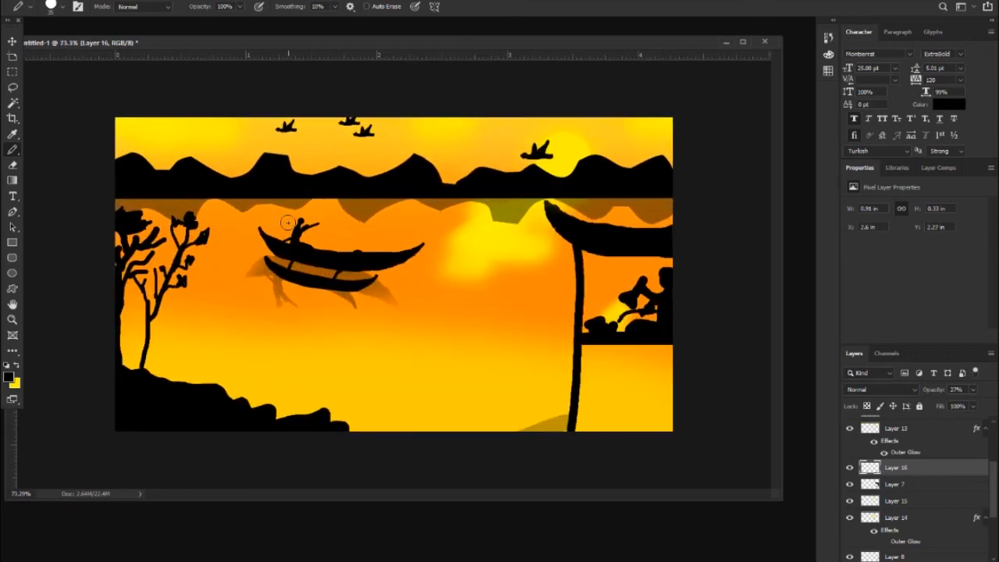